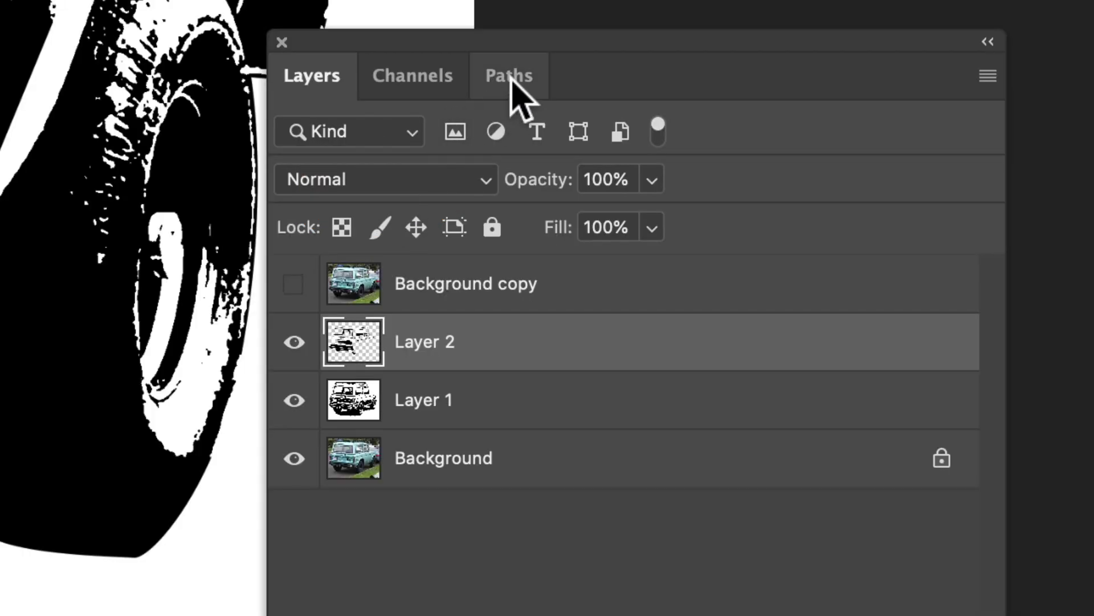
Show the Paths panel with the document's saved Path 1
{"action": "left_click", "coordinate": [511, 80]}
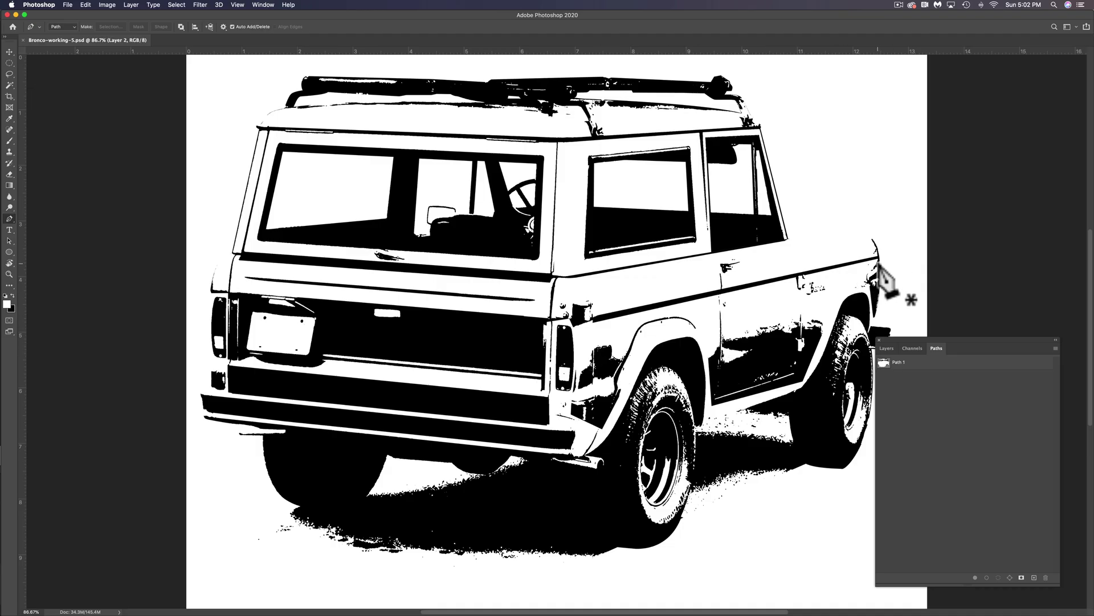
Start a work path on the rear body edge and curve it around the tail light
{"action": "left_click", "coordinate": [878, 264]}
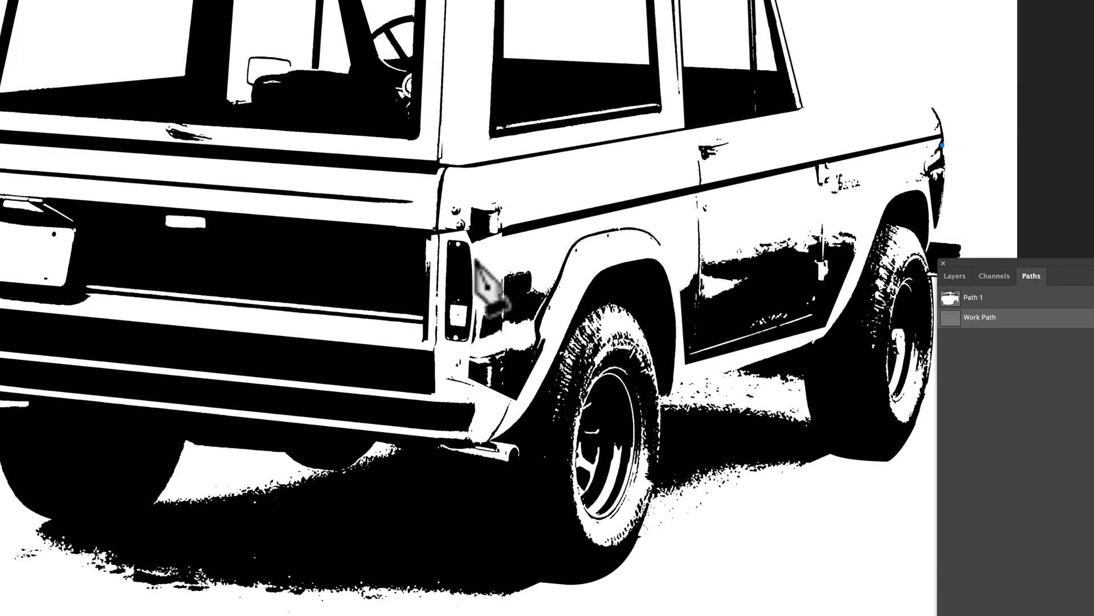
{"action": "left_click", "coordinate": [476, 256]}
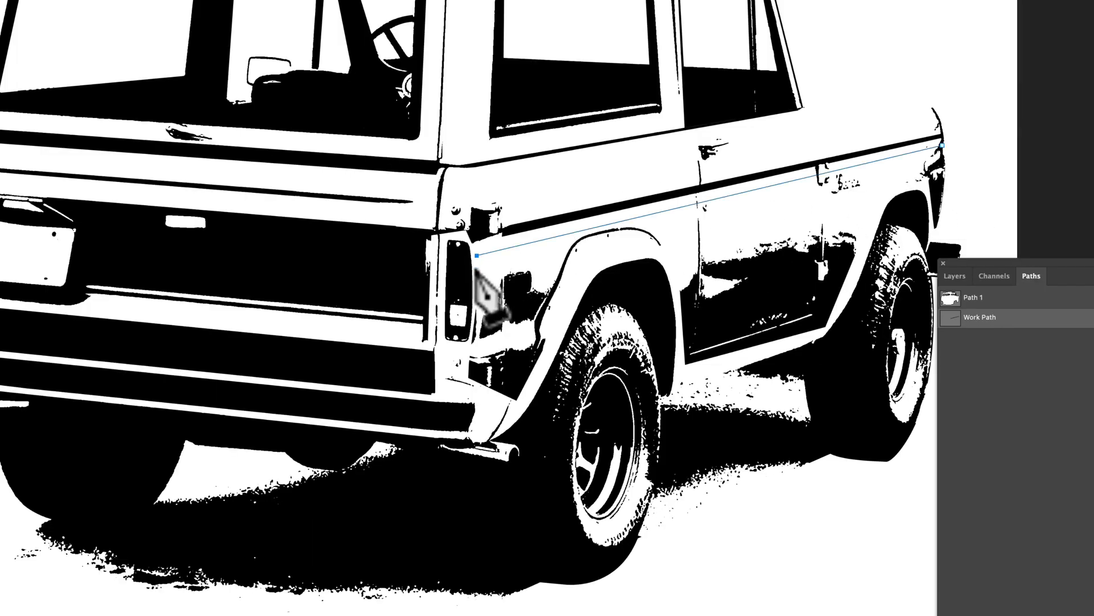
{"action": "mouse_move", "coordinate": [473, 342]}
{"action": "left_mouse_down"}
{"action": "mouse_move", "coordinate": [466, 367]}
{"action": "mouse_move", "coordinate": [453, 345]}
{"action": "left_mouse_up"}
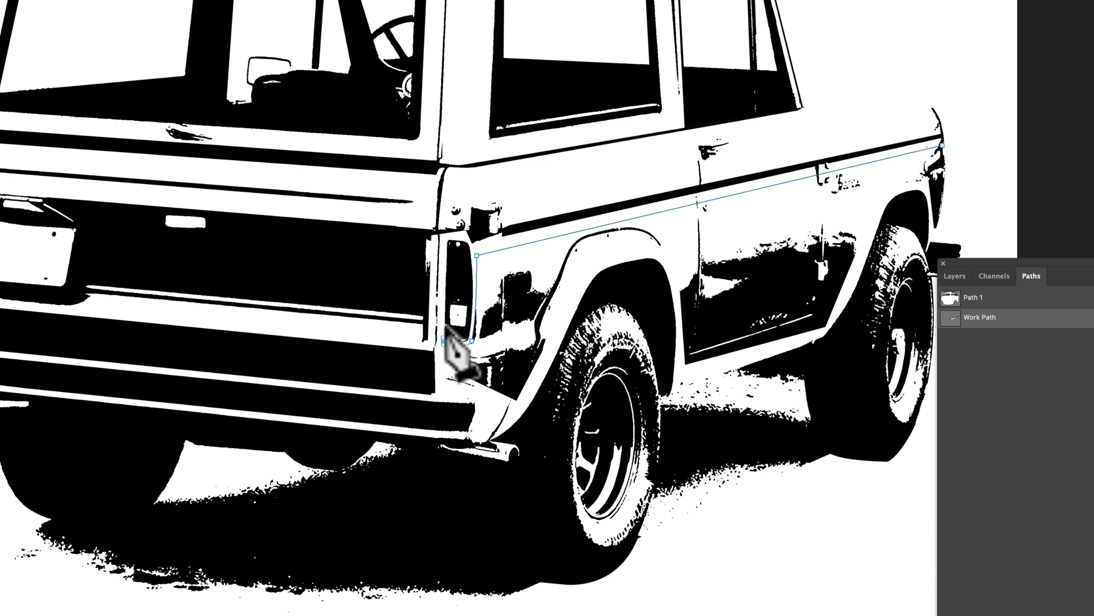
{"action": "scroll", "coordinate": [448, 330], "scroll_direction": "up", "scroll_amount": 5}
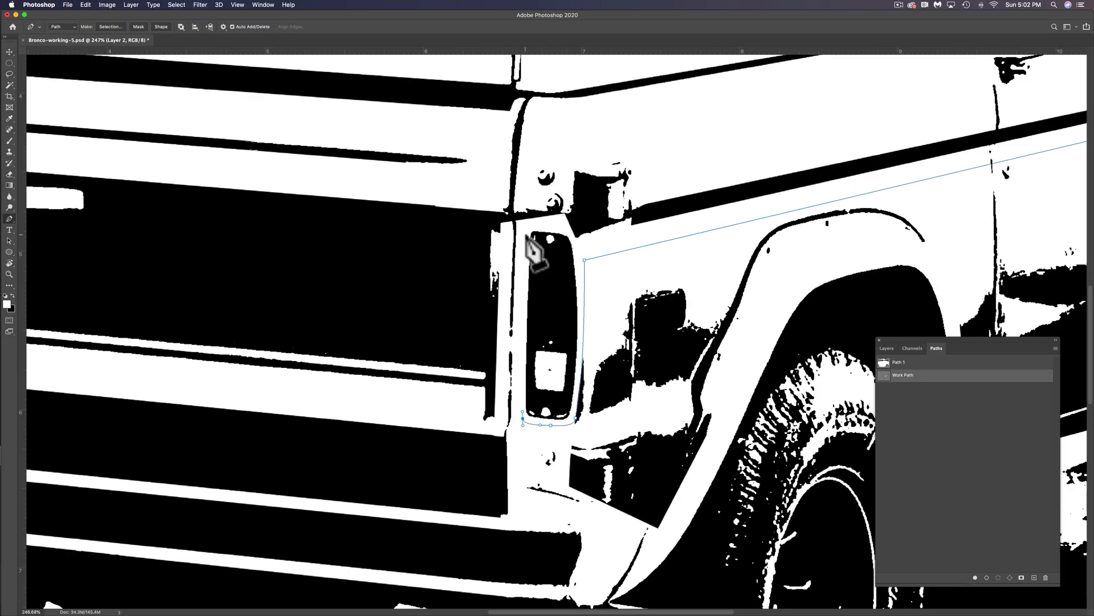
{"action": "left_click_drag", "start_coordinate": [542, 226], "coordinate": [553, 226]}
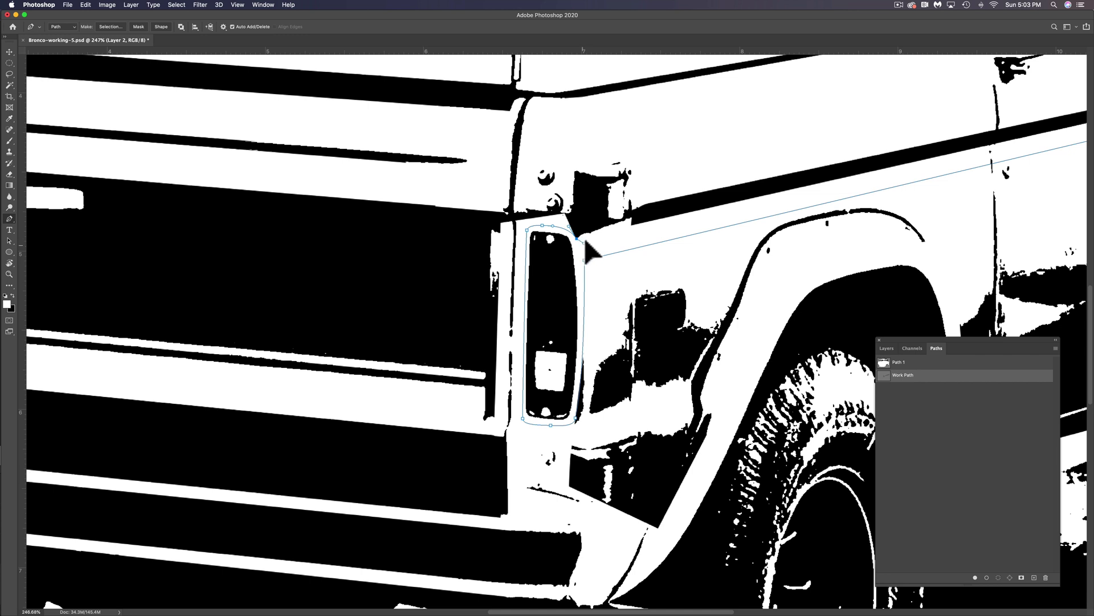
{"action": "left_click_drag", "start_coordinate": [586, 237], "coordinate": [586, 236]}
Continue the path across the tail light's top and down the rear corner toward the bumper
{"action": "left_click", "coordinate": [642, 223]}
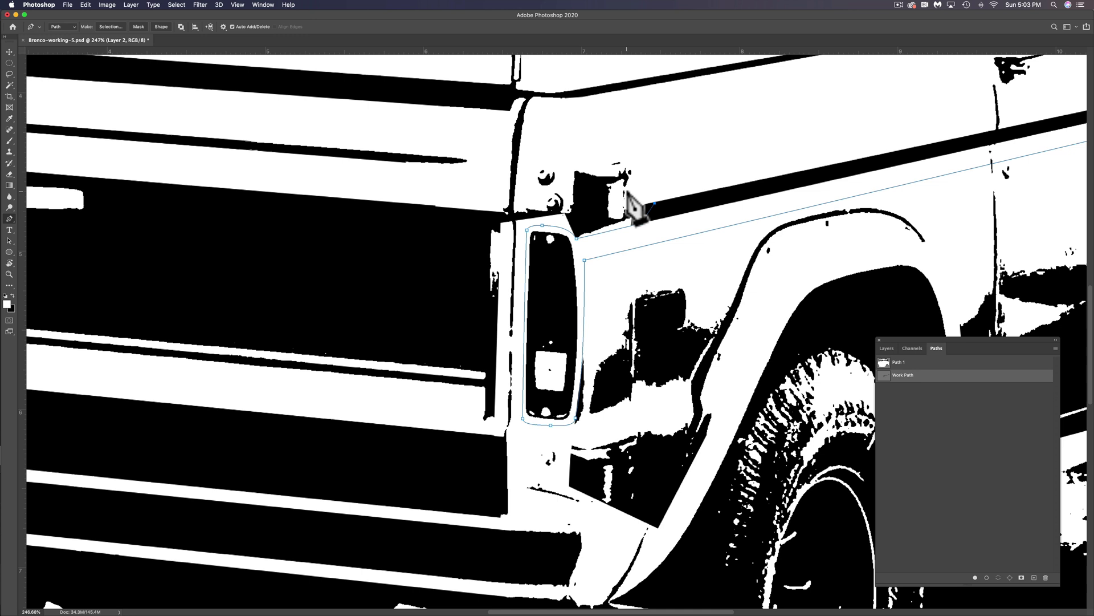
{"action": "left_click", "coordinate": [598, 215]}
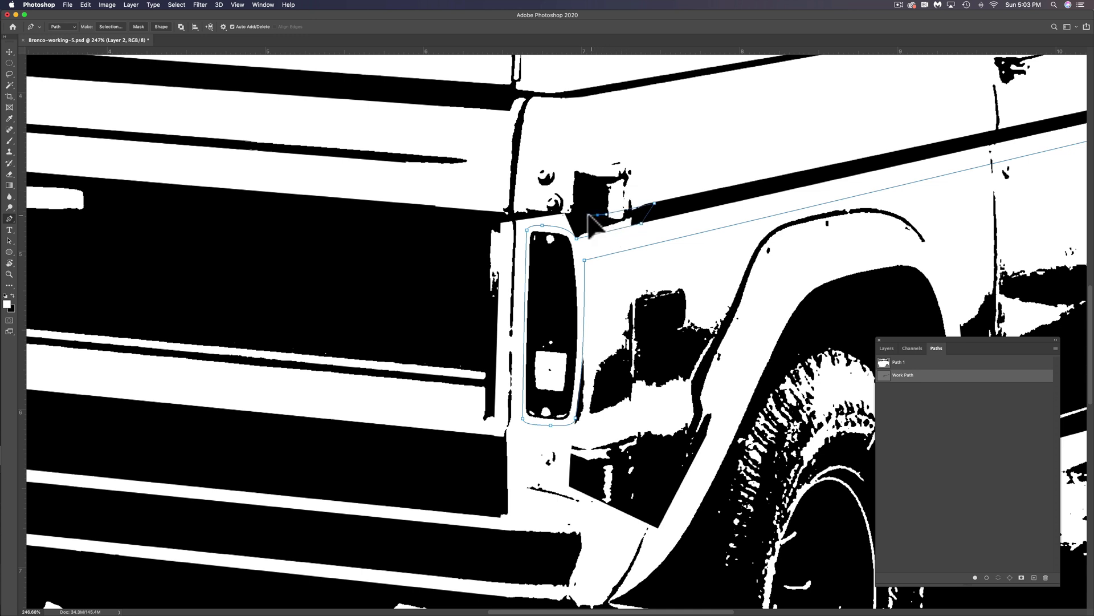
{"action": "left_click", "coordinate": [519, 213]}
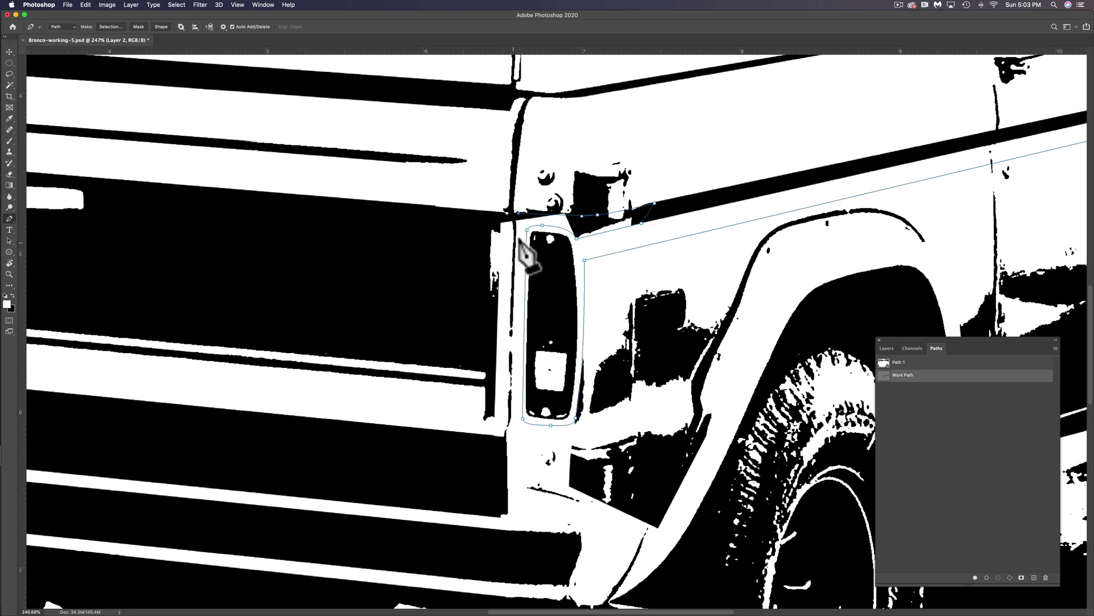
{"action": "left_click", "coordinate": [520, 224]}
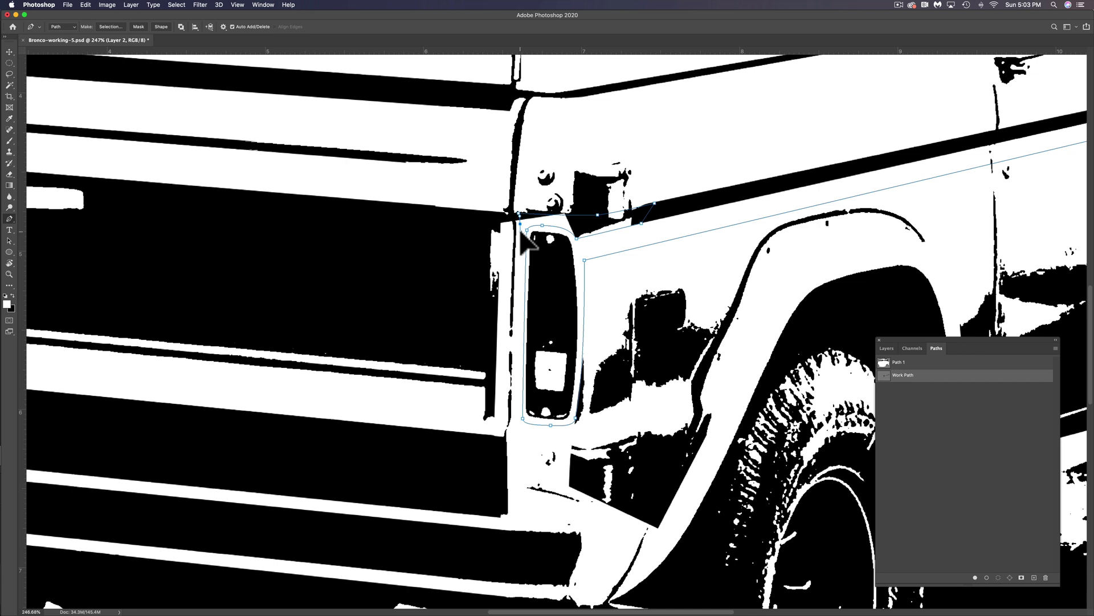
{"action": "left_click", "coordinate": [517, 423]}
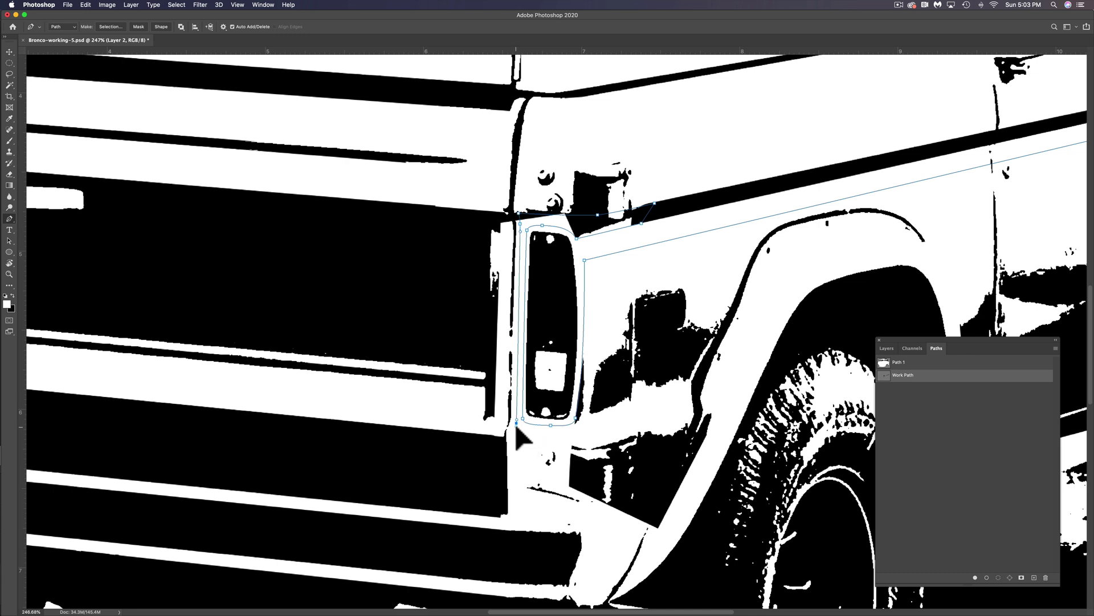
{"action": "left_click", "coordinate": [499, 436]}
Extend the path along the bumper edge and around its lower corner
{"action": "scroll", "coordinate": [491, 438], "scroll_direction": "down", "scroll_amount": 3}
{"action": "scroll", "coordinate": [492, 439], "scroll_direction": "right", "scroll_amount": 2}
{"action": "left_click", "coordinate": [406, 406]}
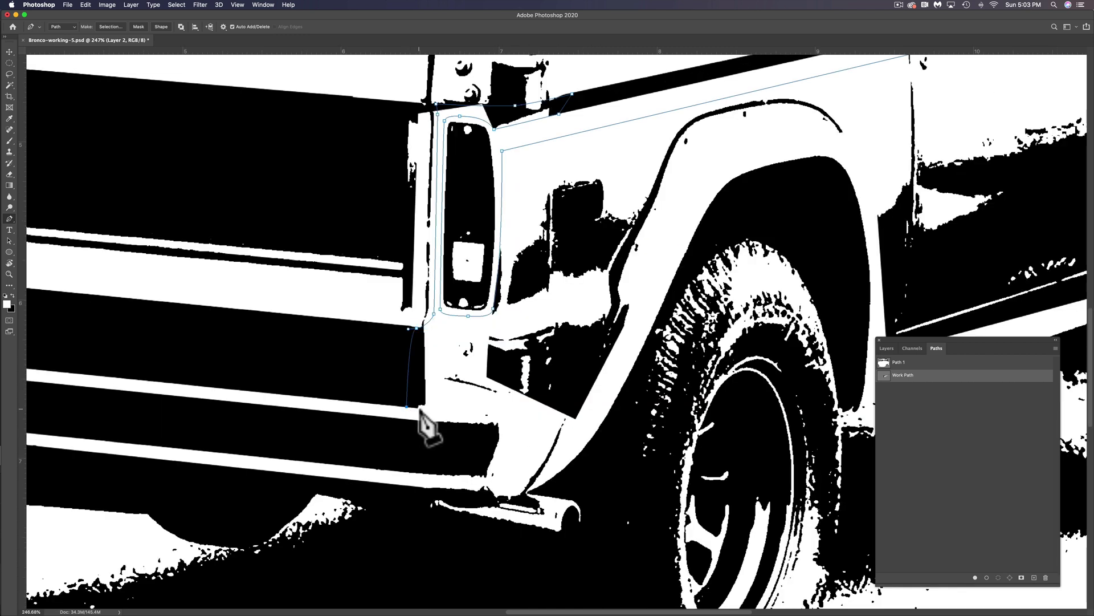
{"action": "left_click_drag", "start_coordinate": [428, 408], "coordinate": [492, 414]}
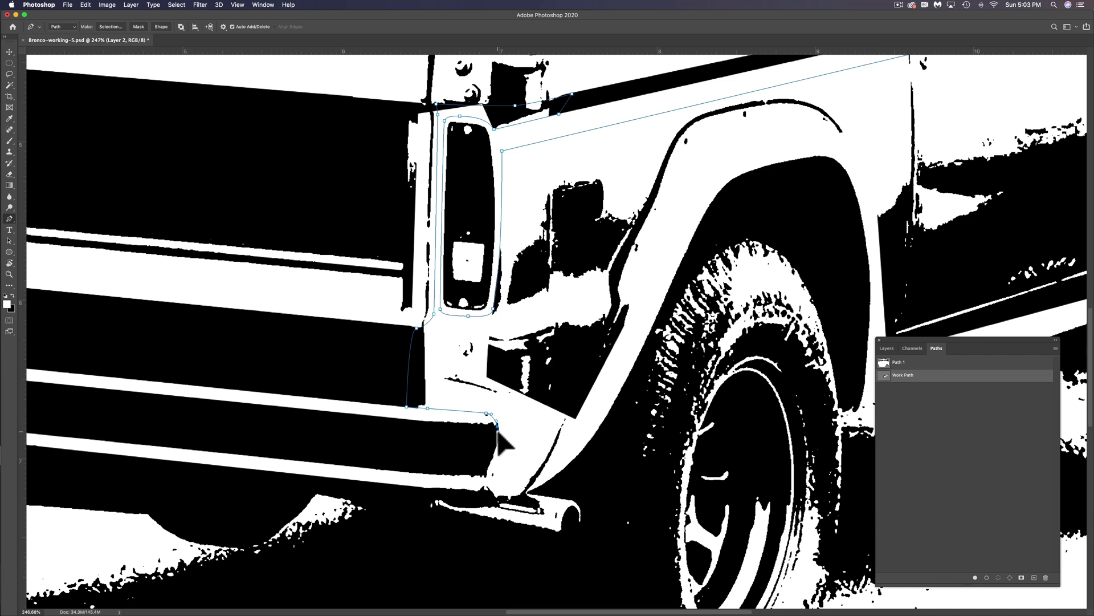
{"action": "left_click", "coordinate": [485, 476]}
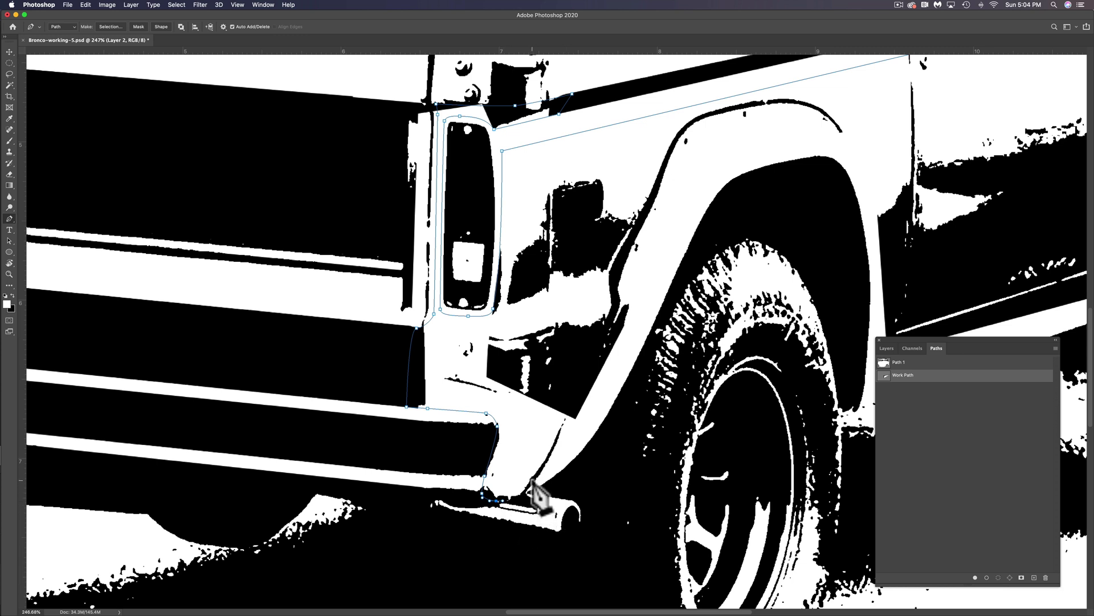
{"action": "left_click_drag", "start_coordinate": [533, 480], "coordinate": [551, 456]}
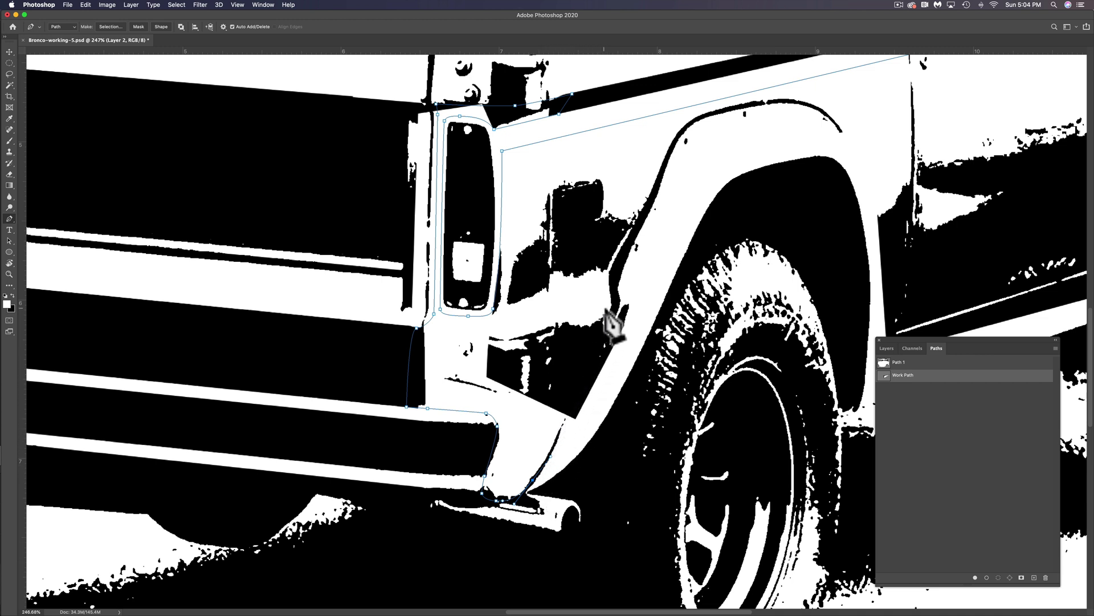
Carry the path up the rear fender edge and over the wheel arch top
{"action": "left_click", "coordinate": [569, 408]}
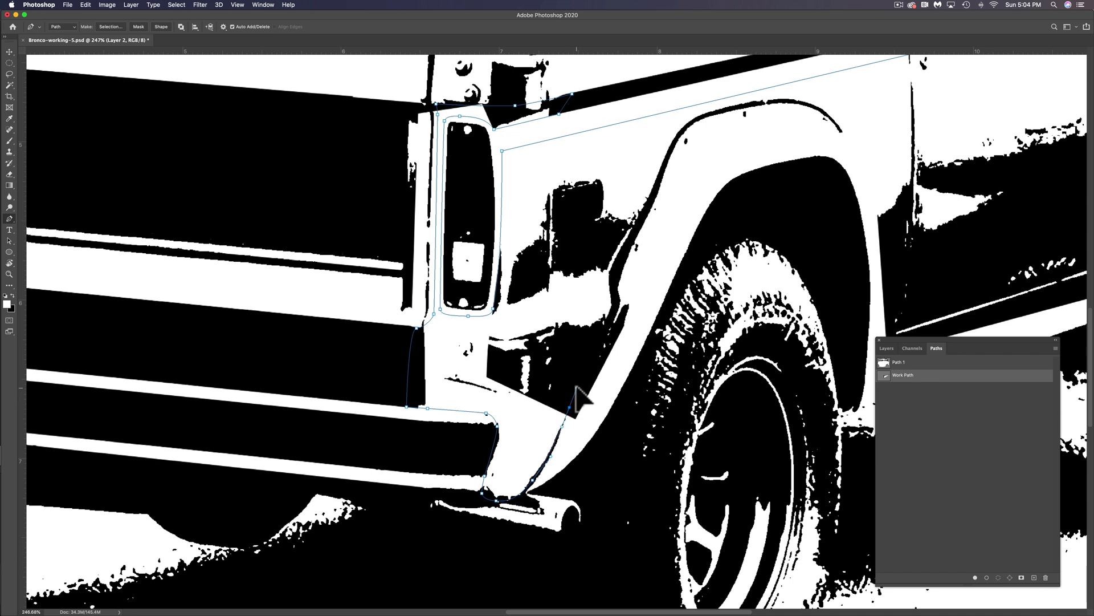
{"action": "left_click_drag", "start_coordinate": [617, 302], "coordinate": [619, 266]}
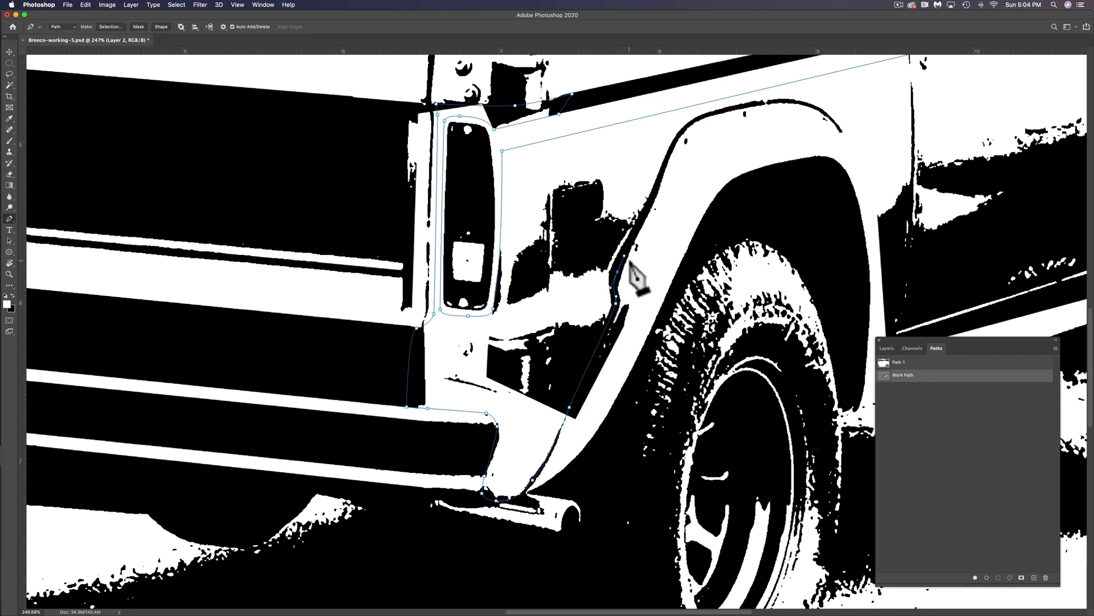
{"action": "left_click", "coordinate": [657, 184]}
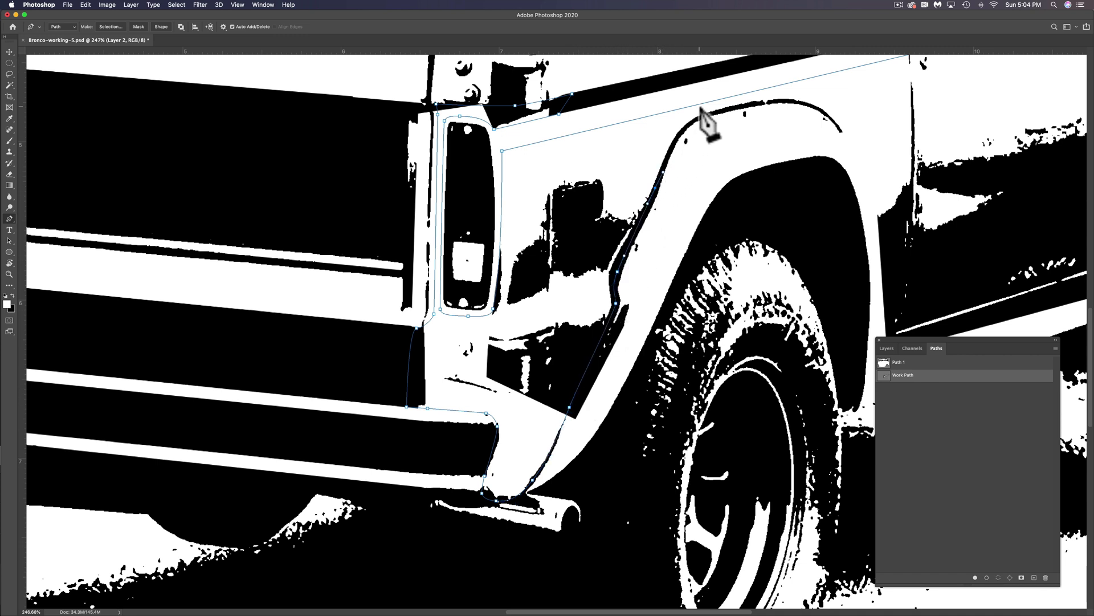
{"action": "left_click_drag", "start_coordinate": [711, 113], "coordinate": [758, 105]}
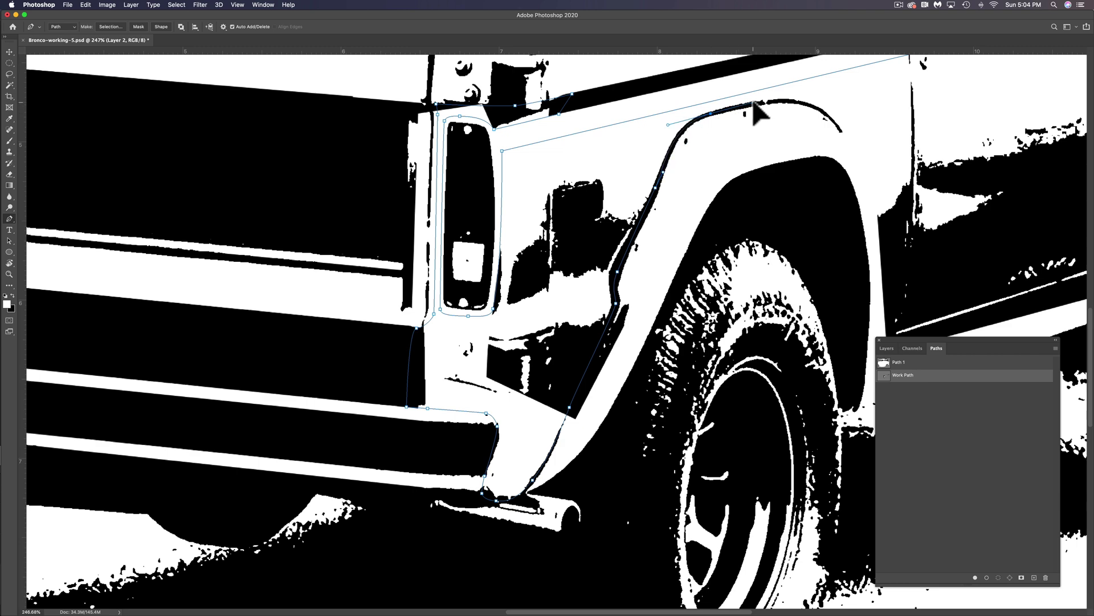
{"action": "left_click", "coordinate": [796, 102]}
{"action": "left_click_drag", "start_coordinate": [832, 125], "coordinate": [482, 243]}
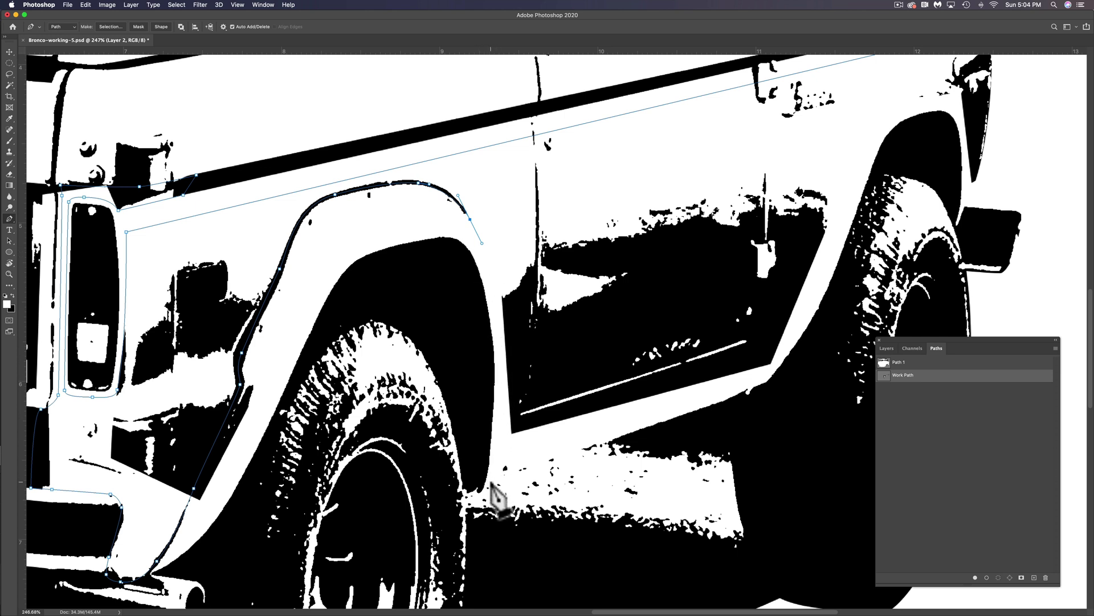
Continue the path below the fender, along the lower door edge and over the front wheel arch
{"action": "left_click_drag", "start_coordinate": [490, 482], "coordinate": [463, 601]}
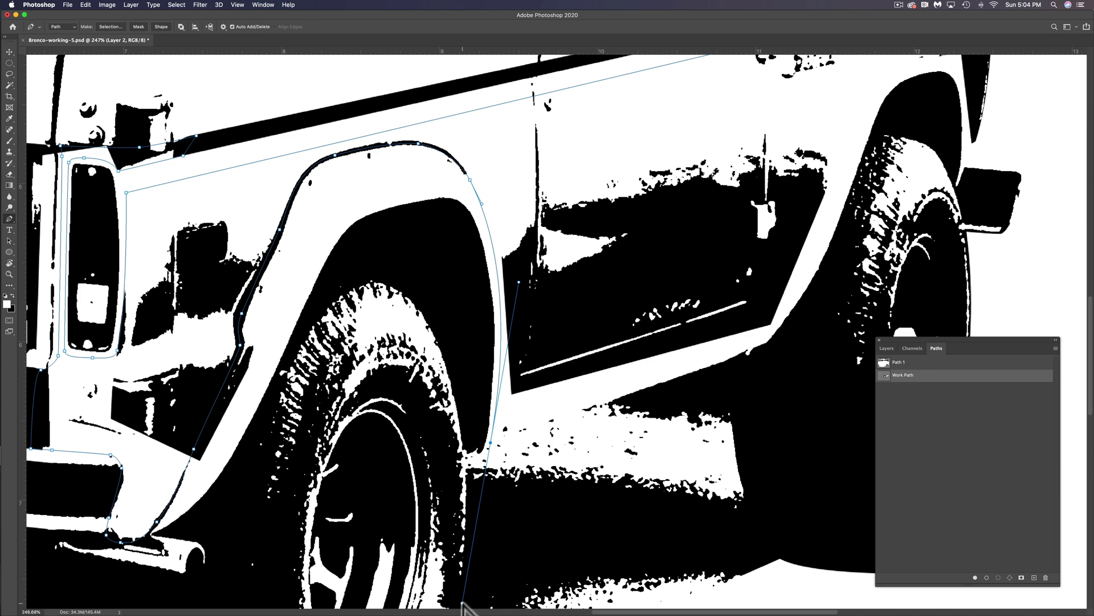
{"action": "left_click_drag", "start_coordinate": [467, 596], "coordinate": [466, 598]}
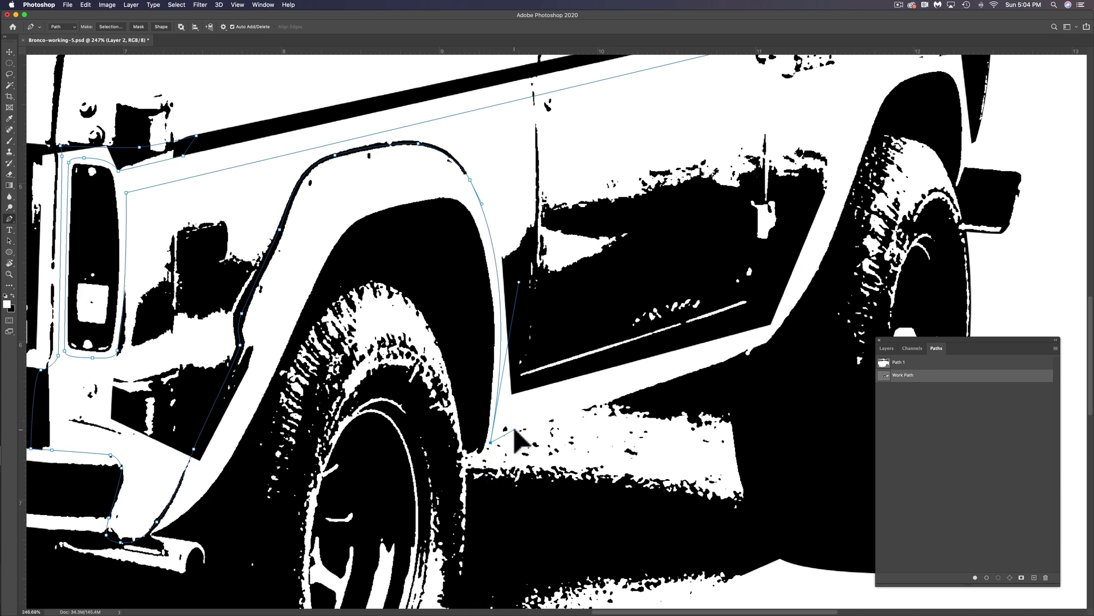
{"action": "left_click_drag", "start_coordinate": [768, 323], "coordinate": [601, 388]}
{"action": "left_click", "coordinate": [596, 409]}
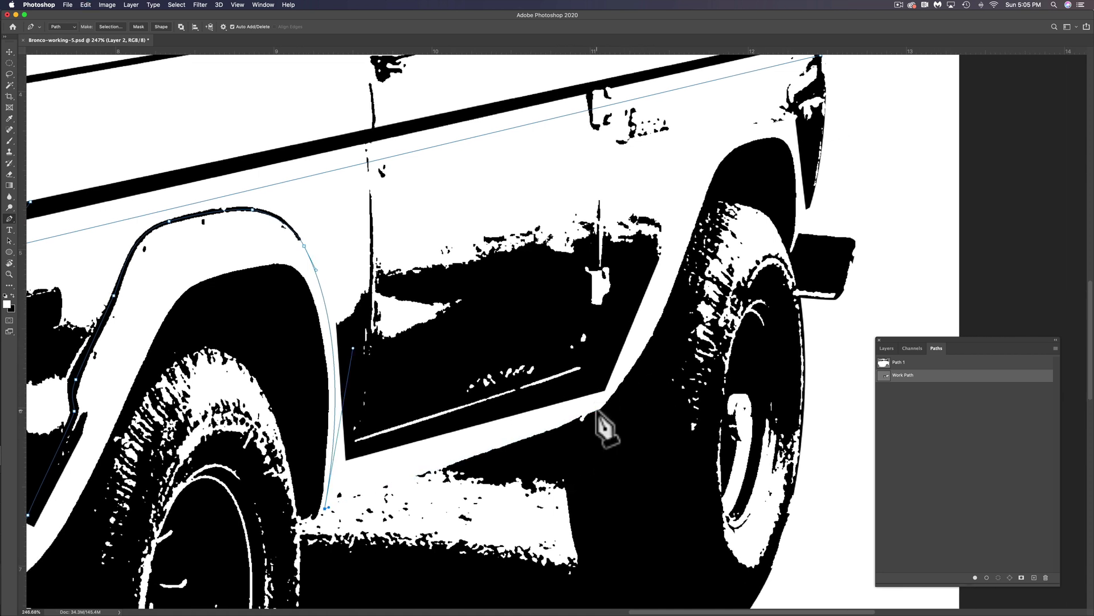
{"action": "left_click_drag", "start_coordinate": [661, 278], "coordinate": [638, 278]}
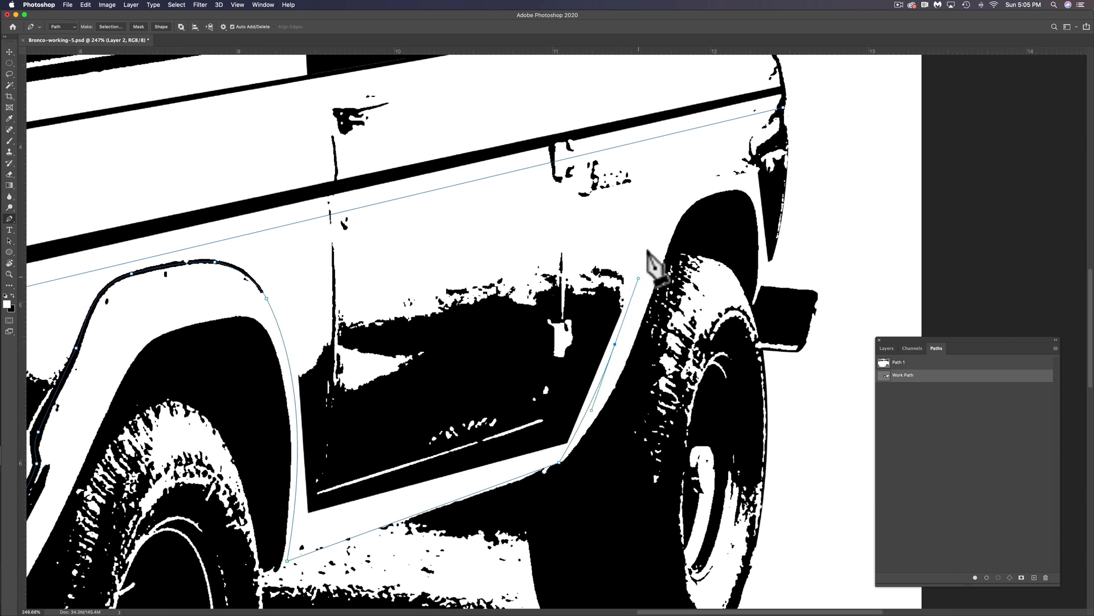
{"action": "left_click_drag", "start_coordinate": [679, 186], "coordinate": [757, 183]}
{"action": "left_click", "coordinate": [751, 172]}
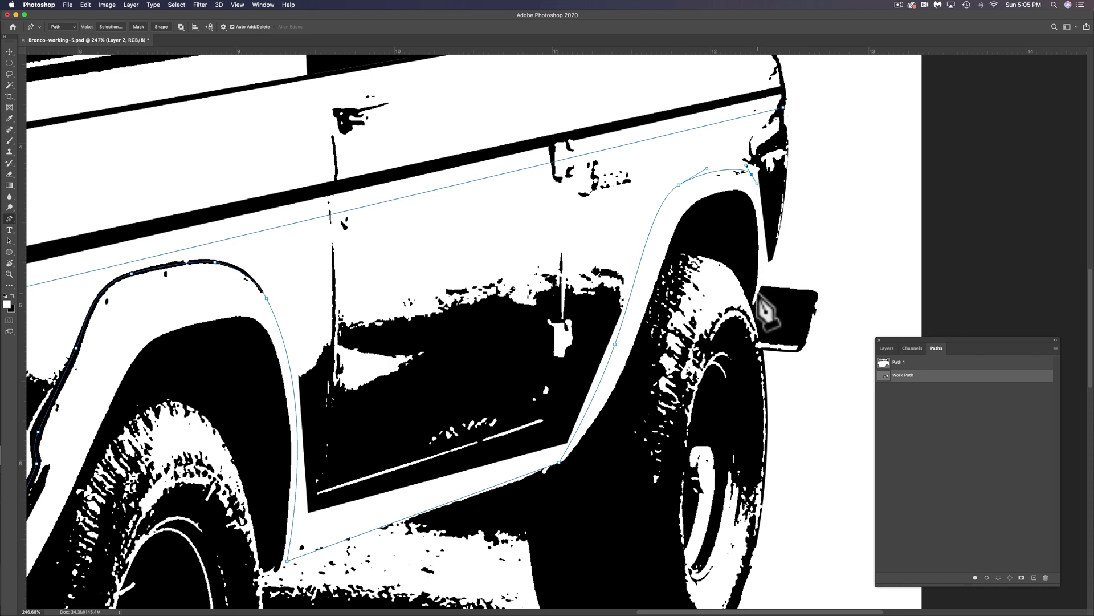
{"action": "left_click_drag", "start_coordinate": [759, 288], "coordinate": [771, 264]}
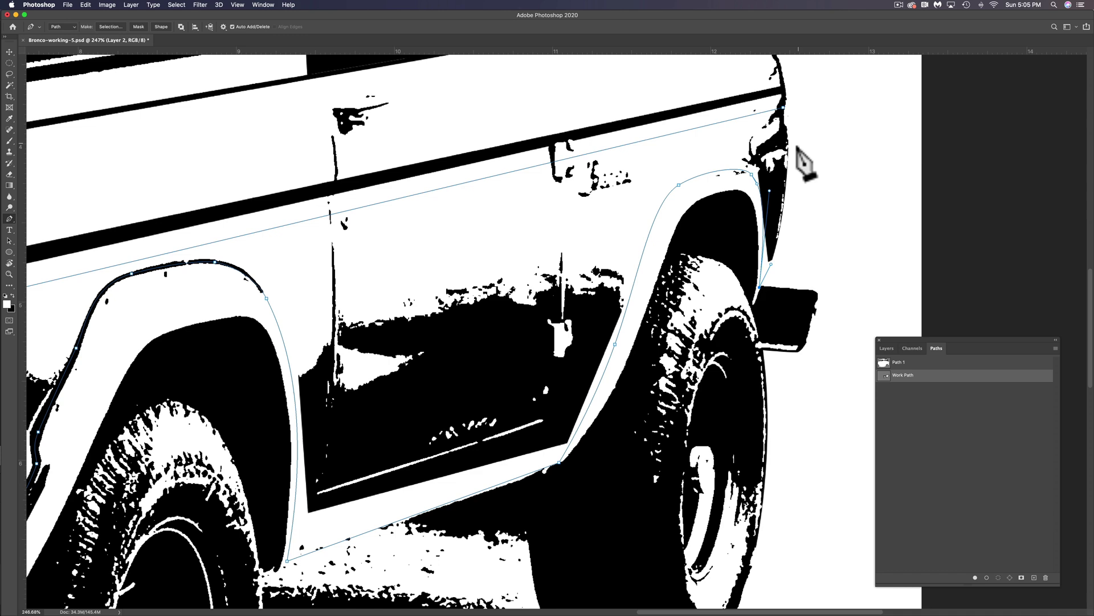
{"action": "left_click_drag", "start_coordinate": [789, 158], "coordinate": [791, 106]}
Save the work path as 'Side' and add a new empty Layer 3
{"action": "key", "text": "super+1"}
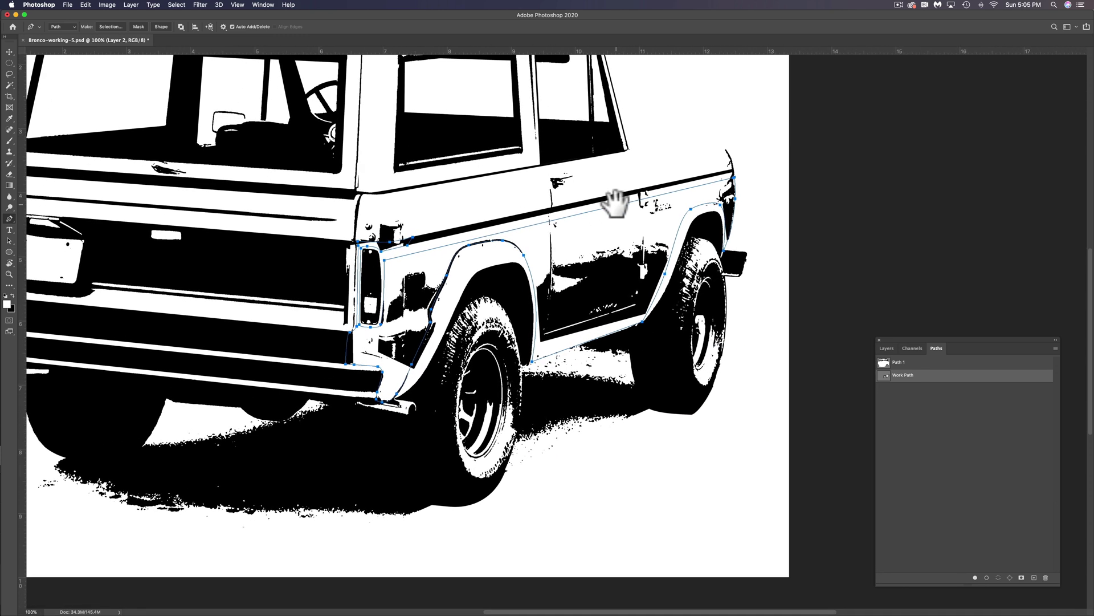
{"action": "double_click", "coordinate": [901, 376]}
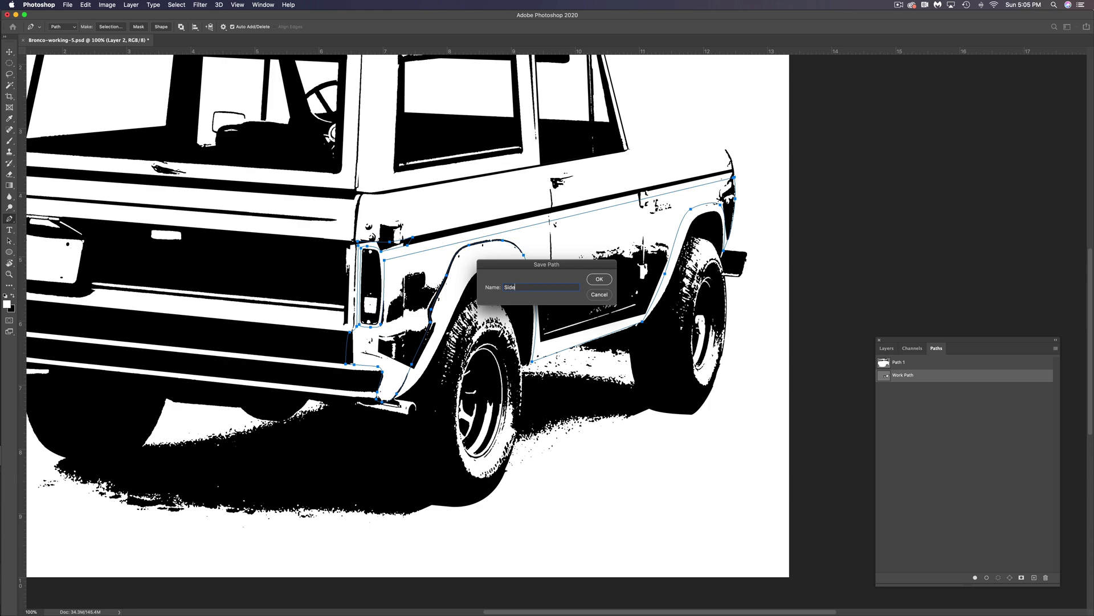
{"action": "key", "text": "Return"}
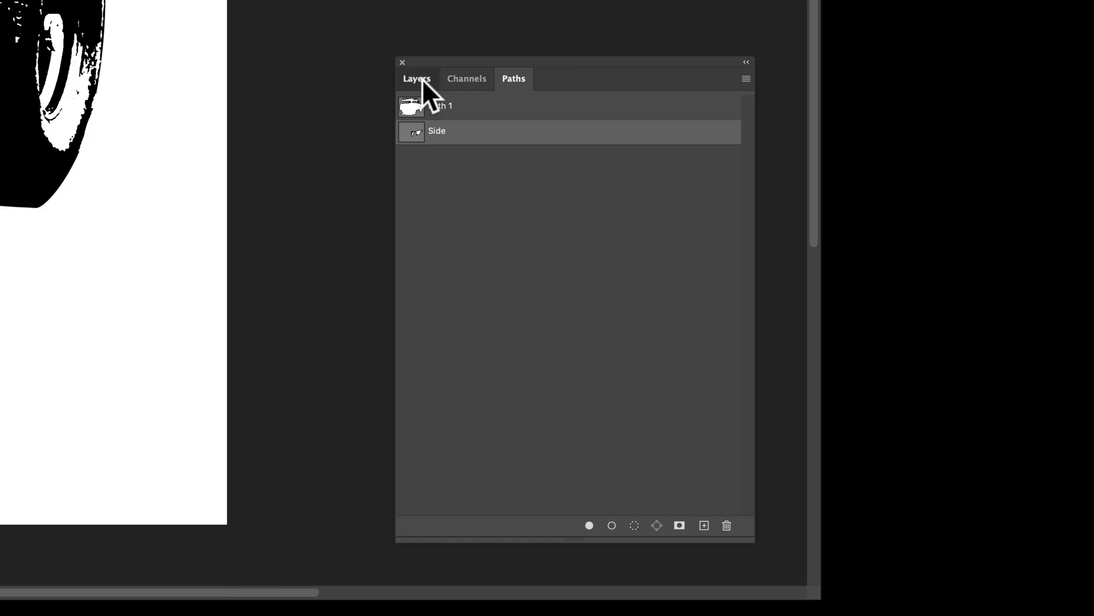
{"action": "left_click", "coordinate": [422, 79]}
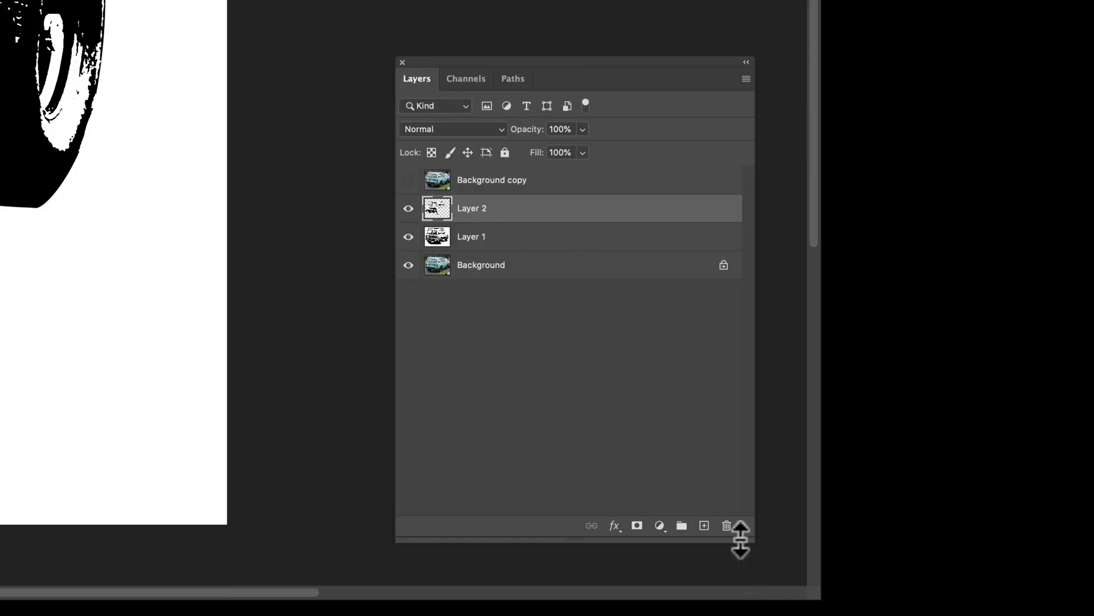
{"action": "left_click", "coordinate": [704, 525]}
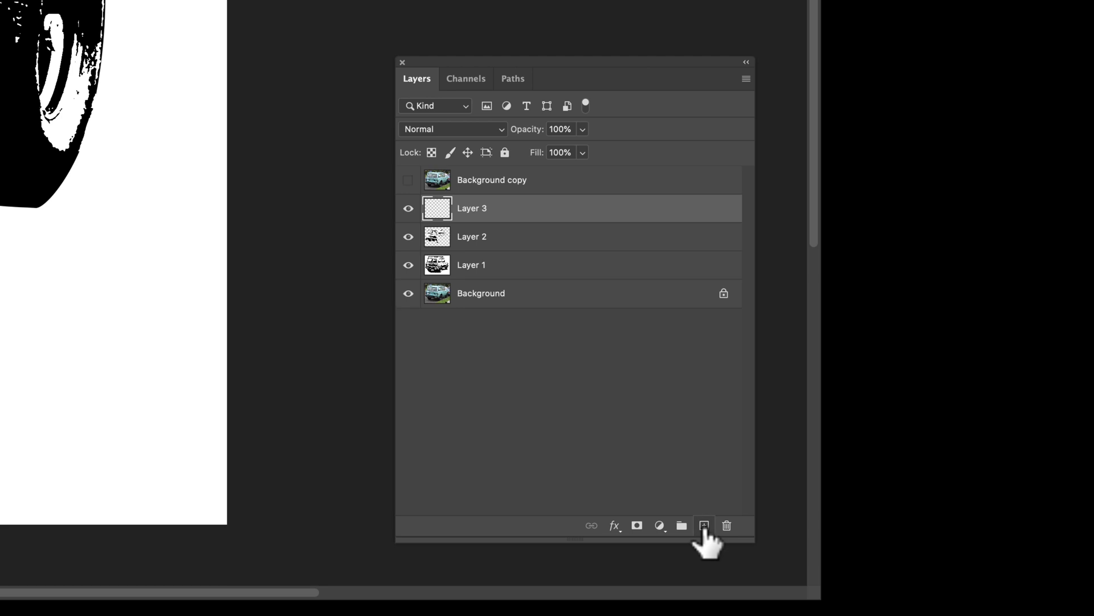
Convert the Side path into a selection with a 0 px feather radius
{"action": "left_click", "coordinate": [513, 72]}
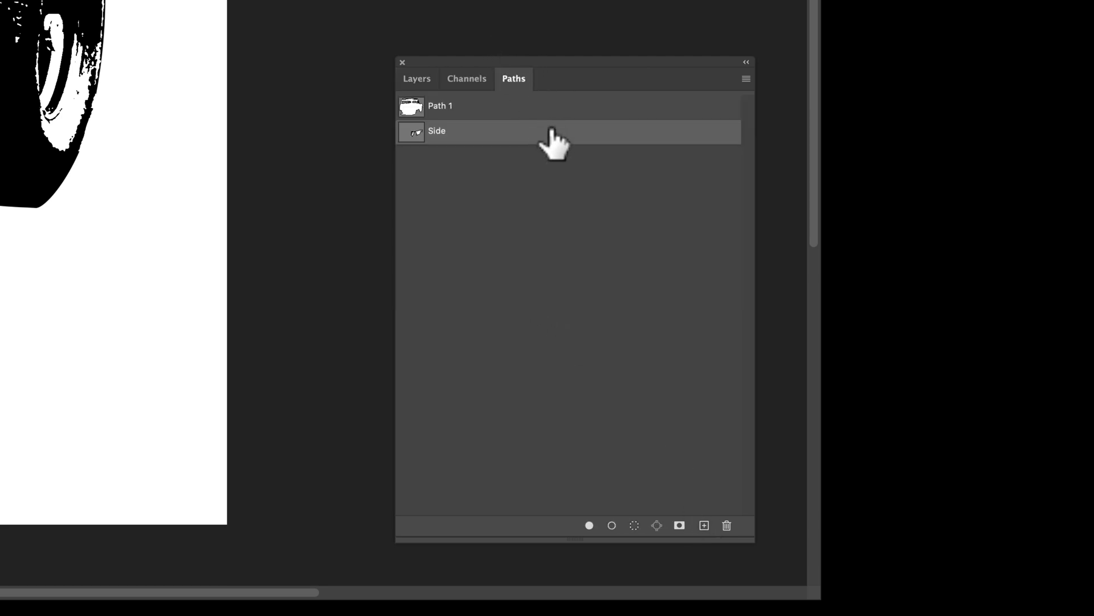
{"action": "left_click", "coordinate": [746, 78]}
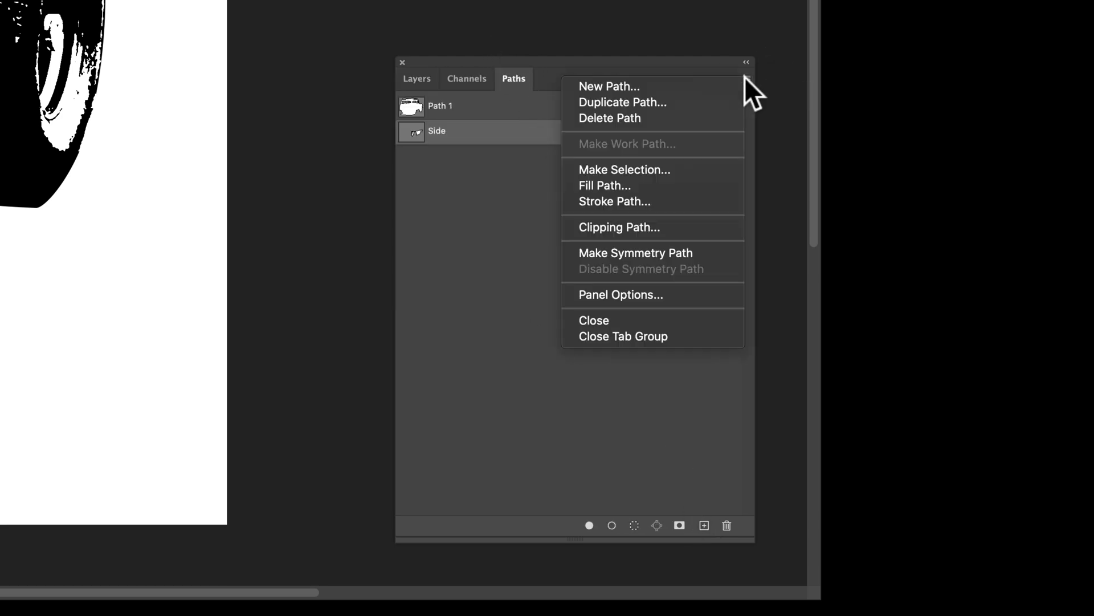
{"action": "left_click", "coordinate": [693, 165]}
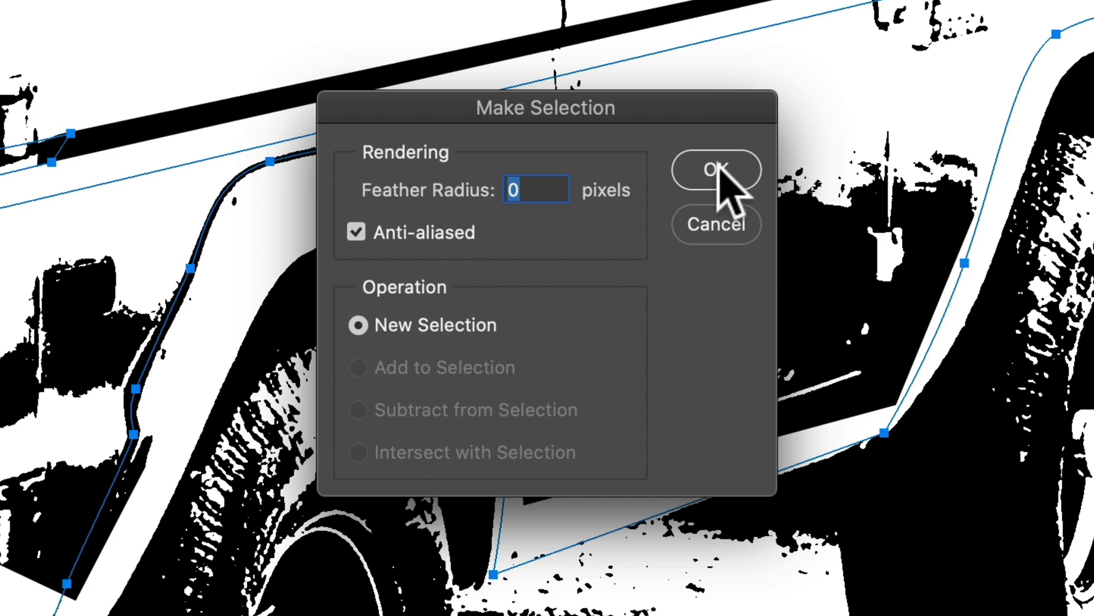
{"action": "left_click", "coordinate": [719, 171]}
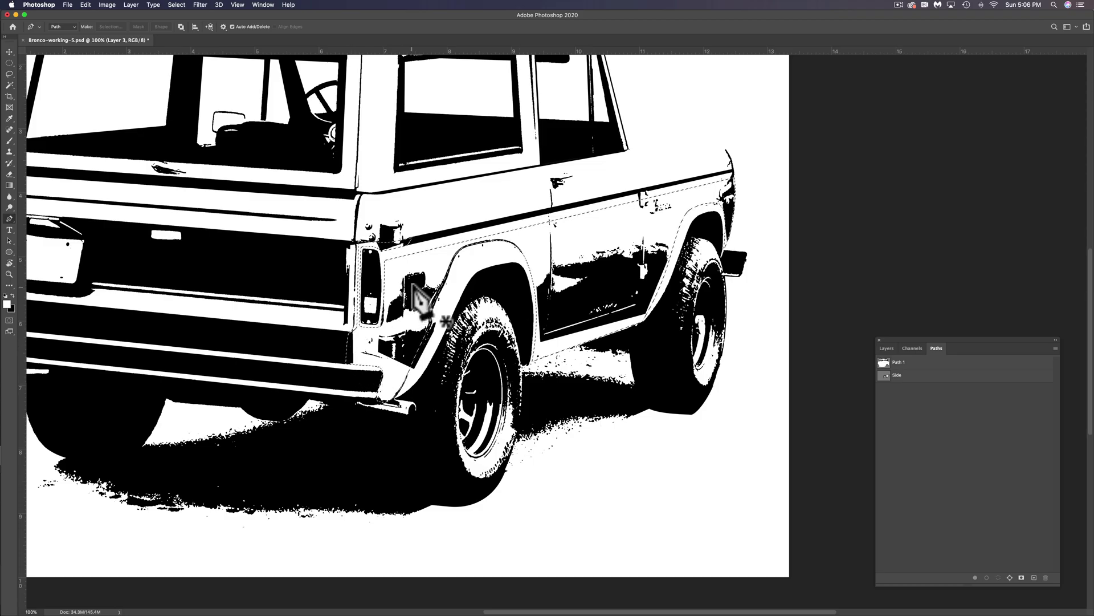
Fill the side-panel selection on Layer 3 with solid black
{"action": "left_click", "coordinate": [887, 348]}
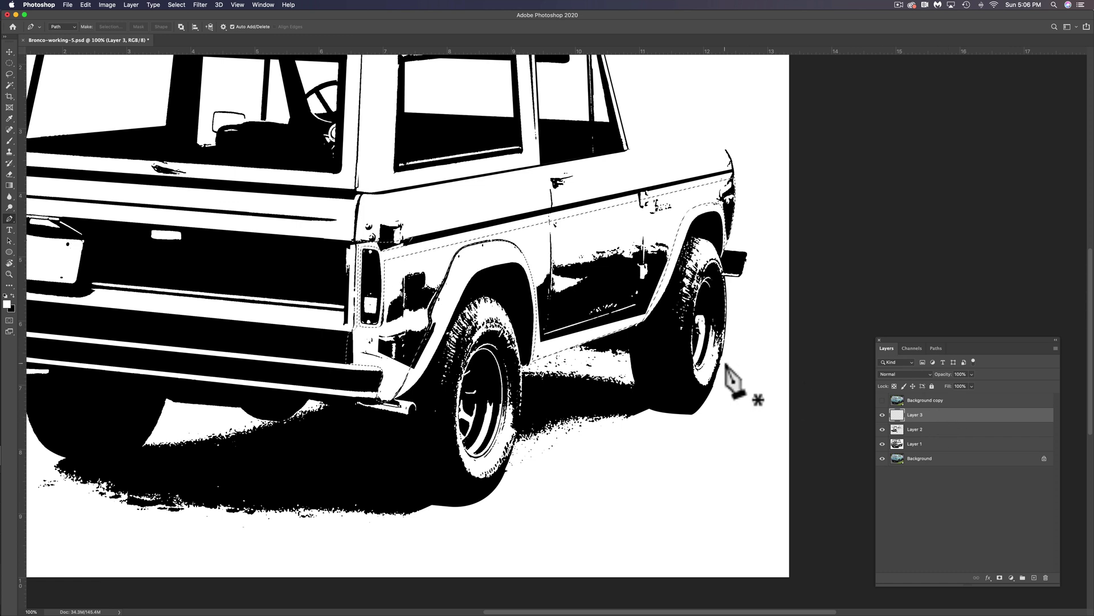
{"action": "key", "text": "shift+BackSpace"}
{"action": "left_click", "coordinate": [609, 245]}
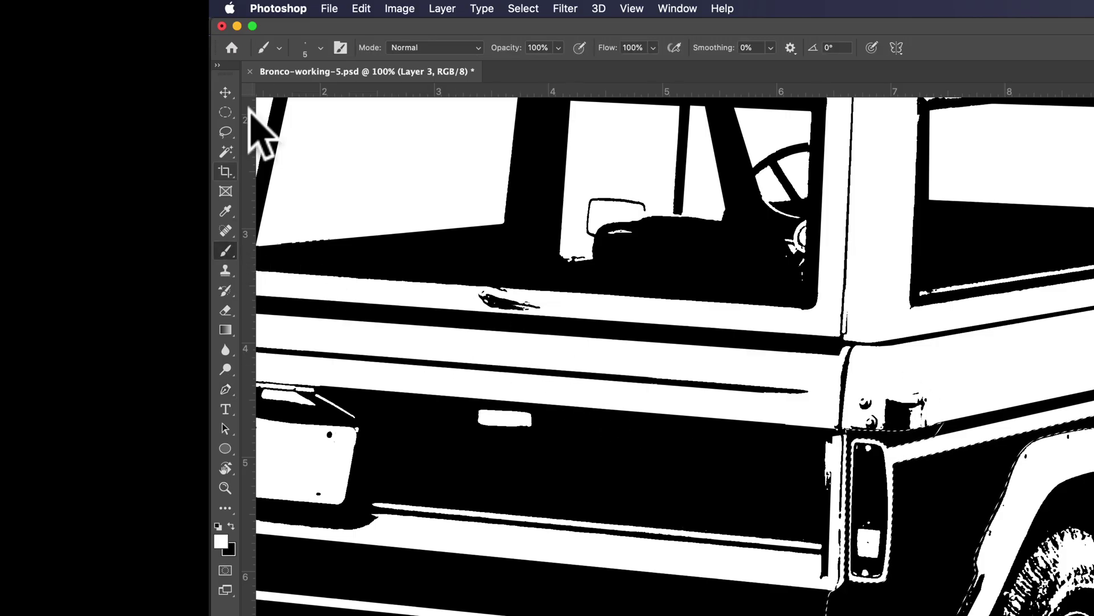
Set a 38 px round brush, then hide Layer 3 to compare with the original
{"action": "left_click", "coordinate": [320, 46]}
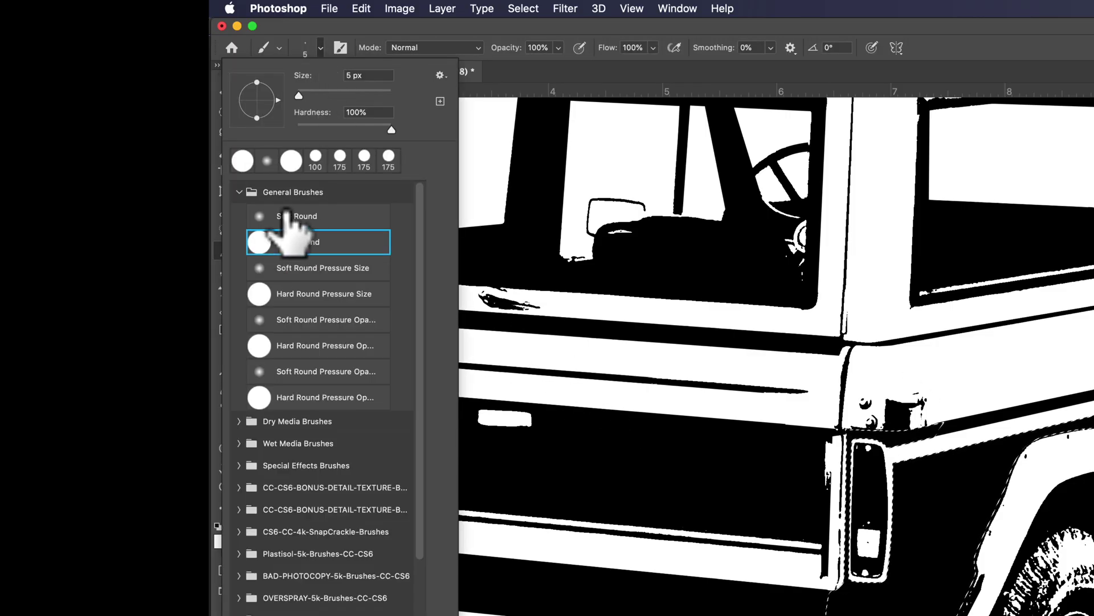
{"action": "left_click", "coordinate": [314, 93]}
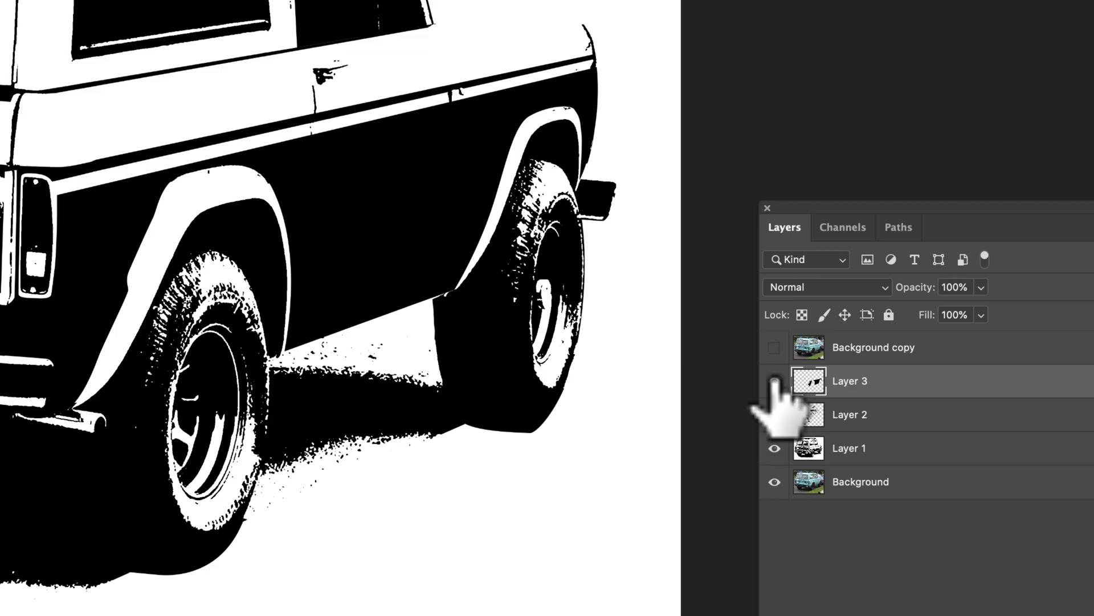
{"action": "left_click", "coordinate": [883, 414]}
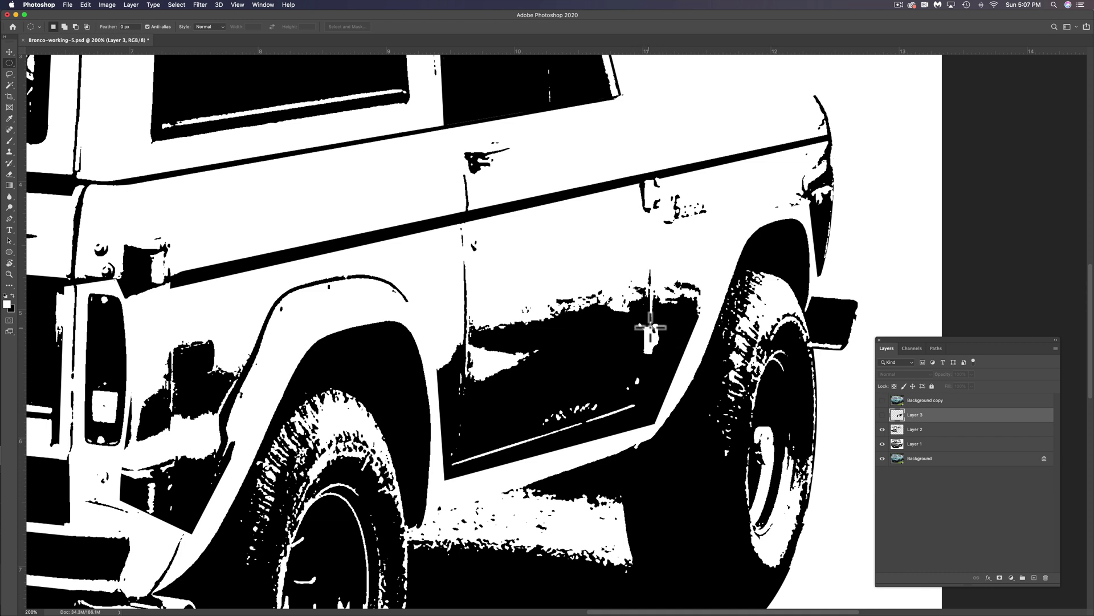
Show Layer 3 at 78% opacity, erase over the door details, then restore 100% opacity
{"action": "left_click", "coordinate": [883, 414]}
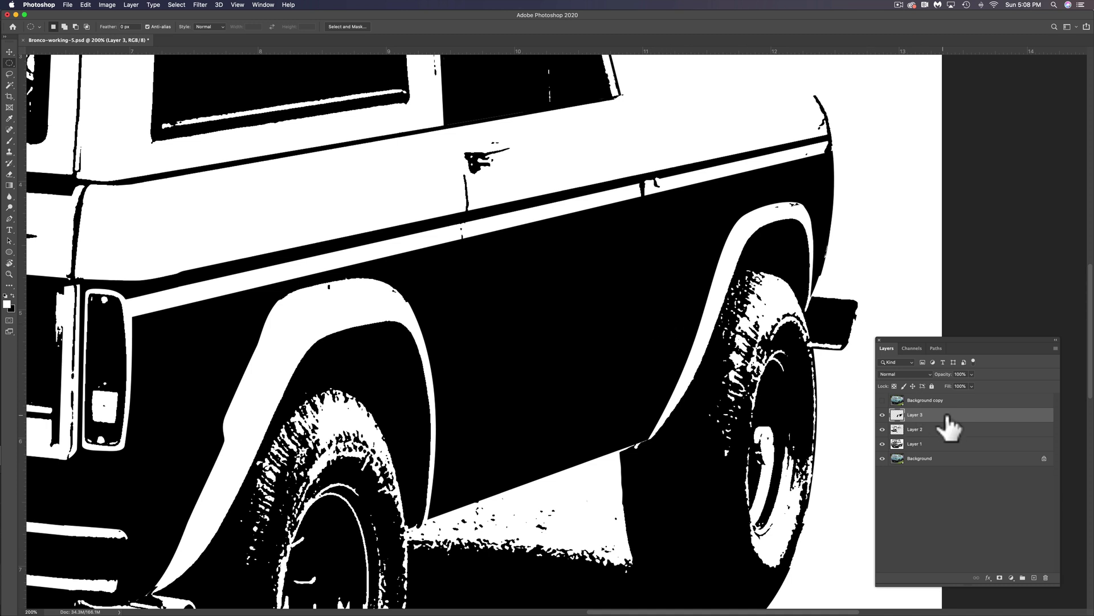
{"action": "left_click", "coordinate": [972, 374]}
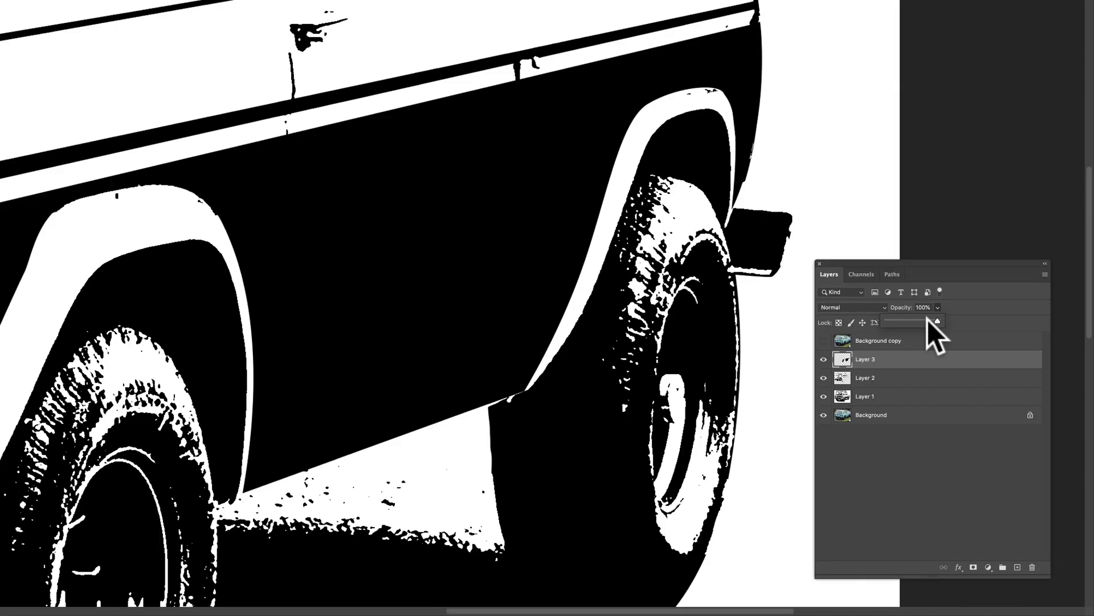
{"action": "left_click", "coordinate": [927, 320]}
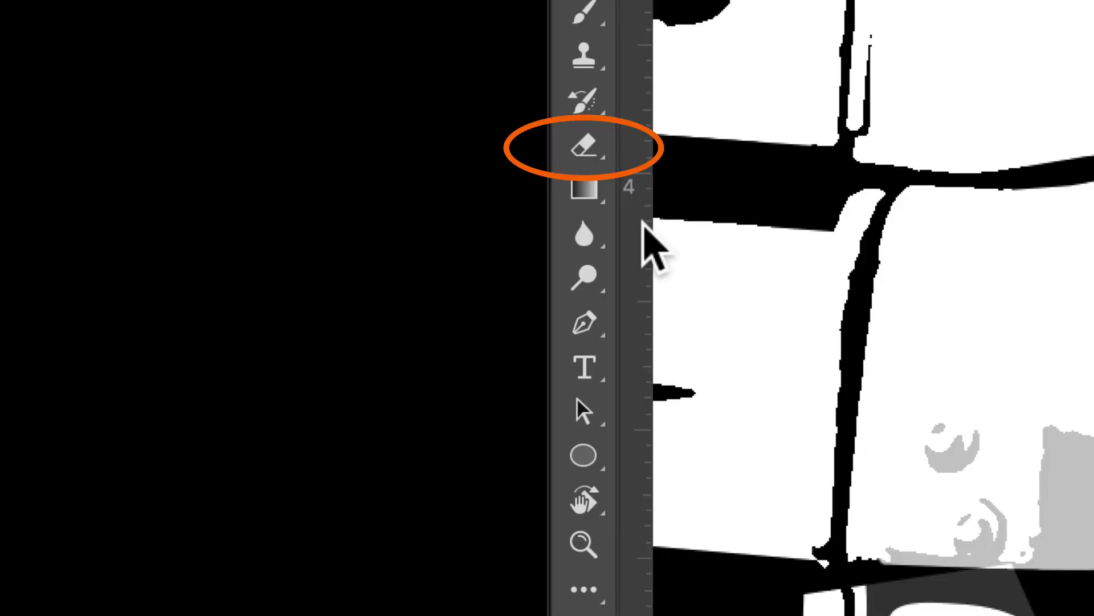
{"action": "left_click", "coordinate": [587, 150]}
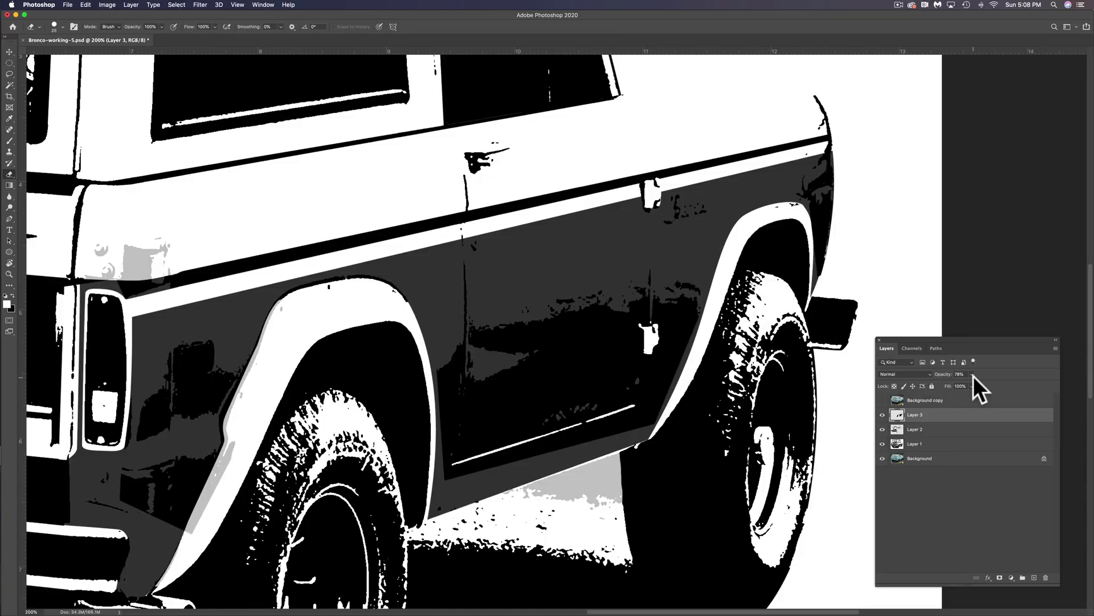
{"action": "left_click_drag", "start_coordinate": [974, 382], "coordinate": [1024, 379]}
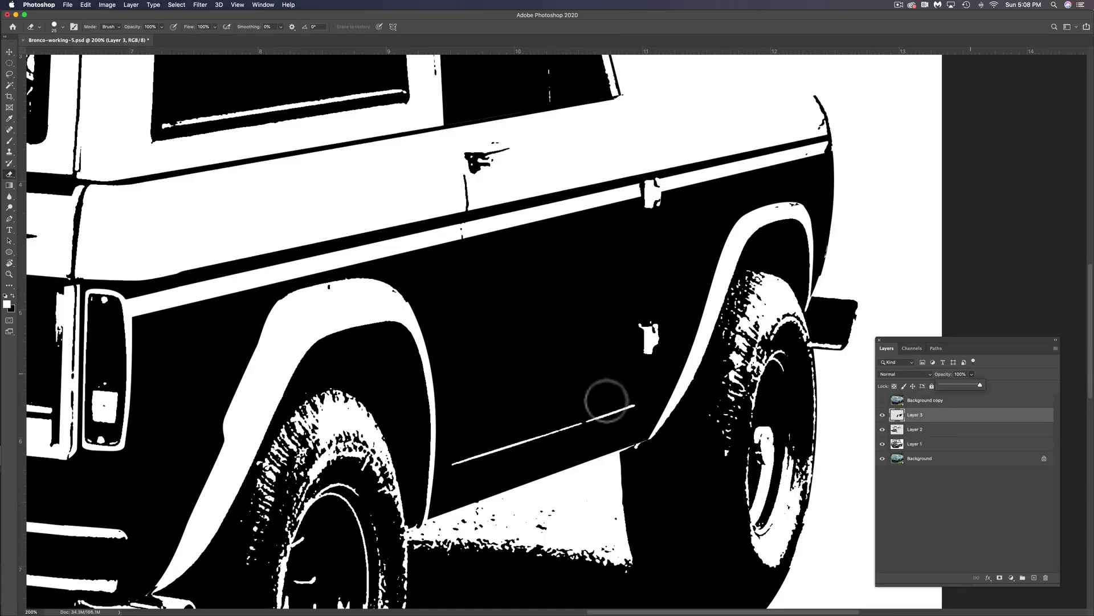
Fit the truck in view and toggle the Background copy colour photo to compare
{"action": "key", "text": "super+0"}
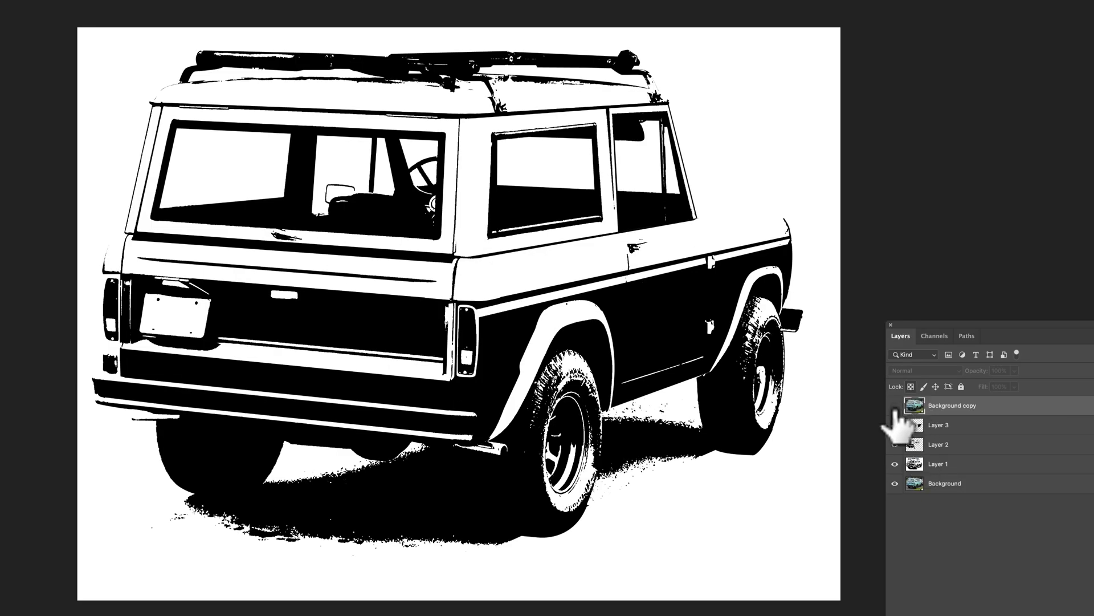
{"action": "left_click", "coordinate": [889, 400]}
{"action": "left_click", "coordinate": [895, 406]}
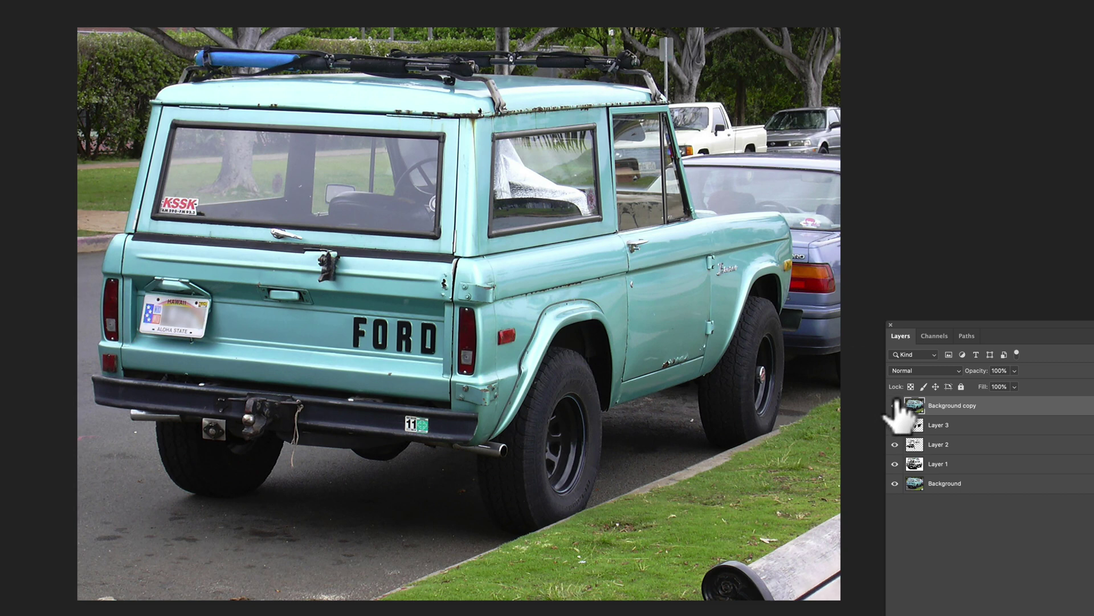
{"action": "left_click", "coordinate": [895, 405]}
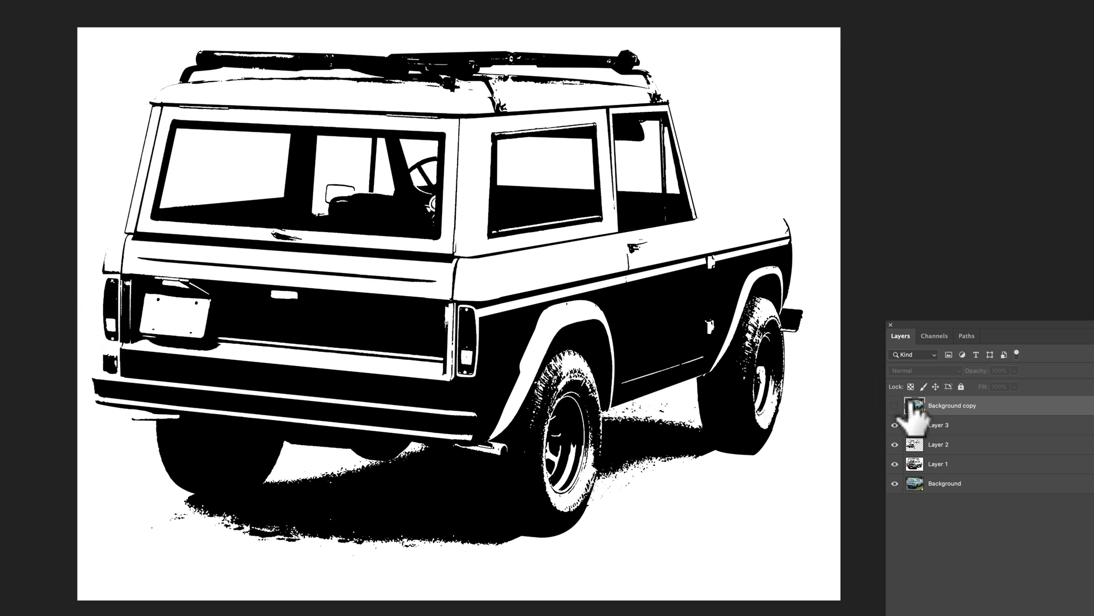
{"action": "left_click", "coordinate": [895, 424]}
{"action": "left_click", "coordinate": [894, 406]}
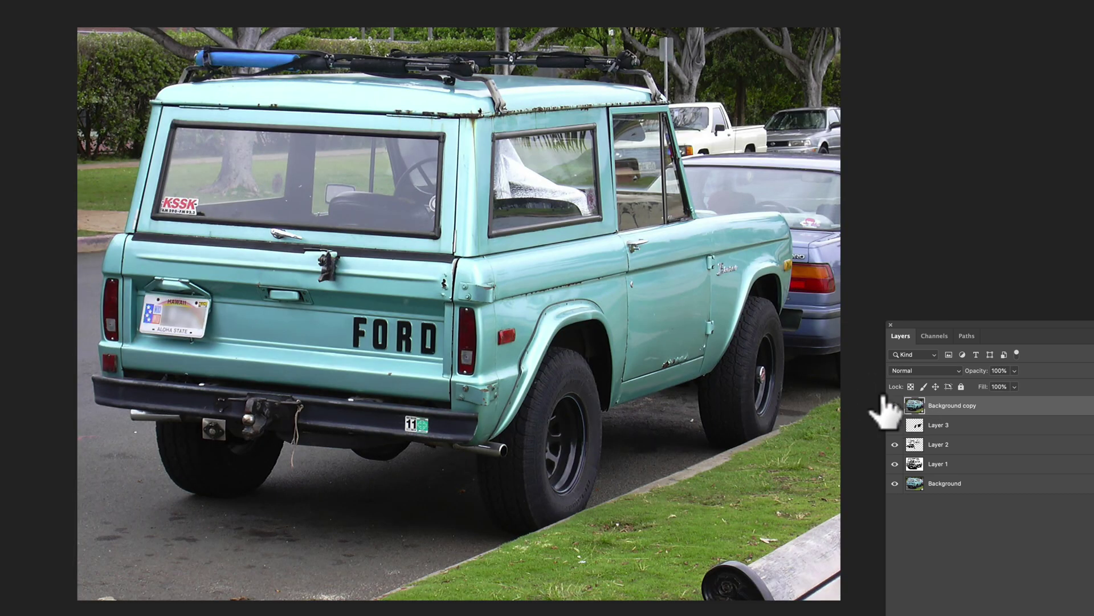
Hide the colour photo and switch off Layer 3, Layer 2, Layer 1 and Background
{"action": "left_click", "coordinate": [967, 336]}
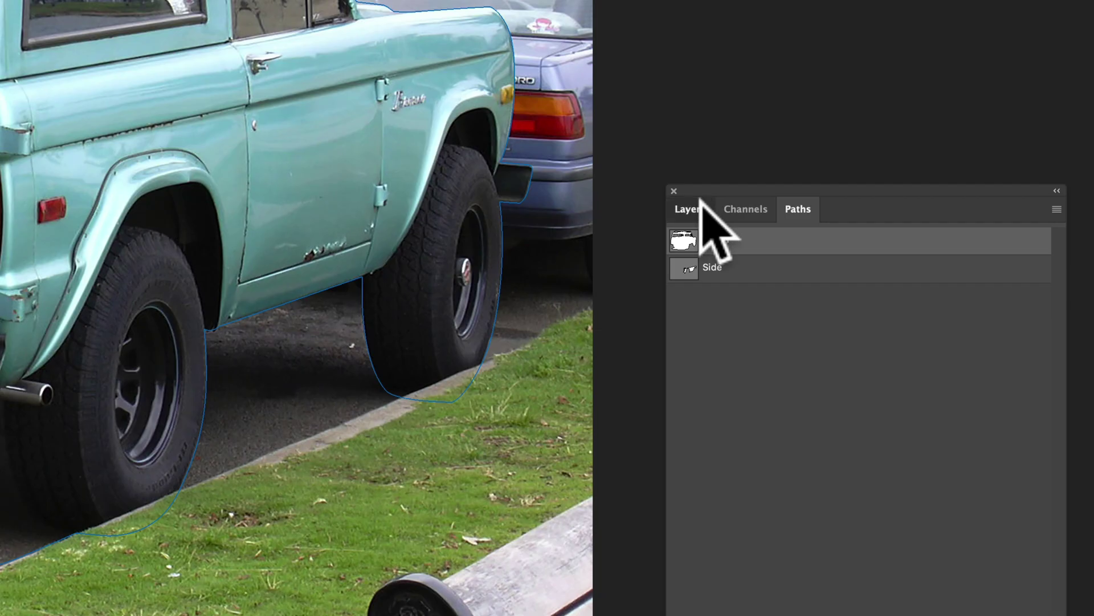
{"action": "left_click", "coordinate": [901, 336]}
{"action": "left_click", "coordinate": [894, 406]}
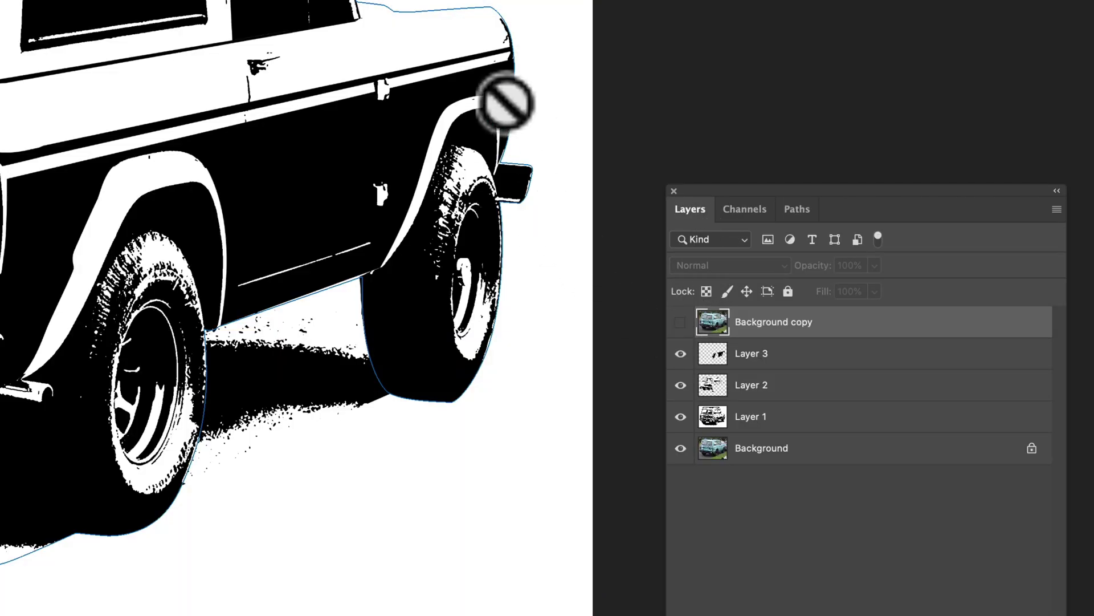
{"action": "left_click_drag", "start_coordinate": [680, 353], "coordinate": [681, 448]}
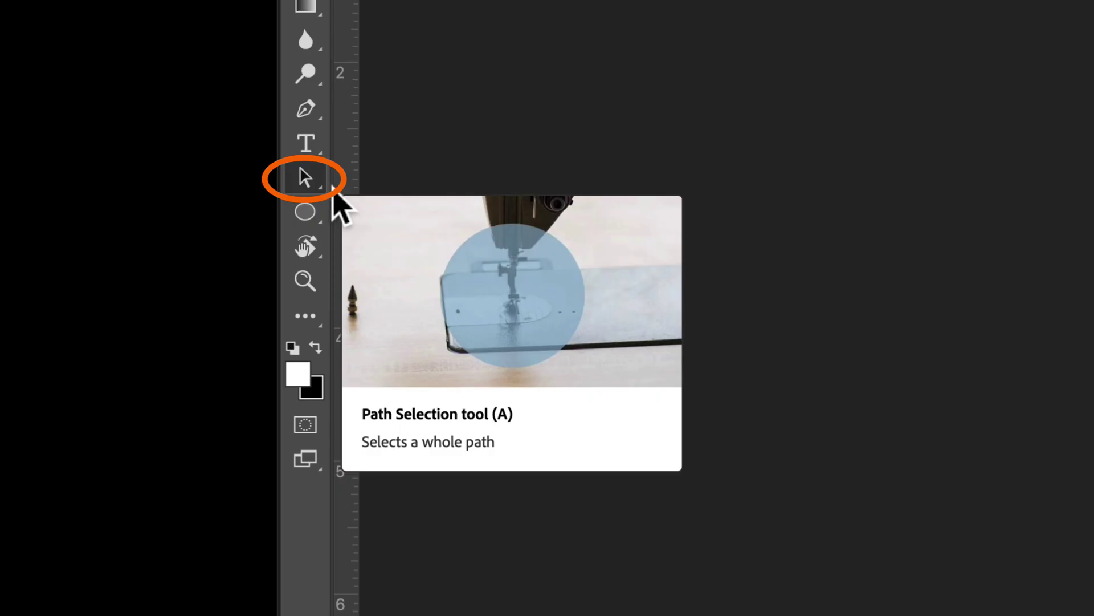
Select Path 1, make Layers 1–3 and Background visible again, and add Layer 4
{"action": "left_click", "coordinate": [319, 183]}
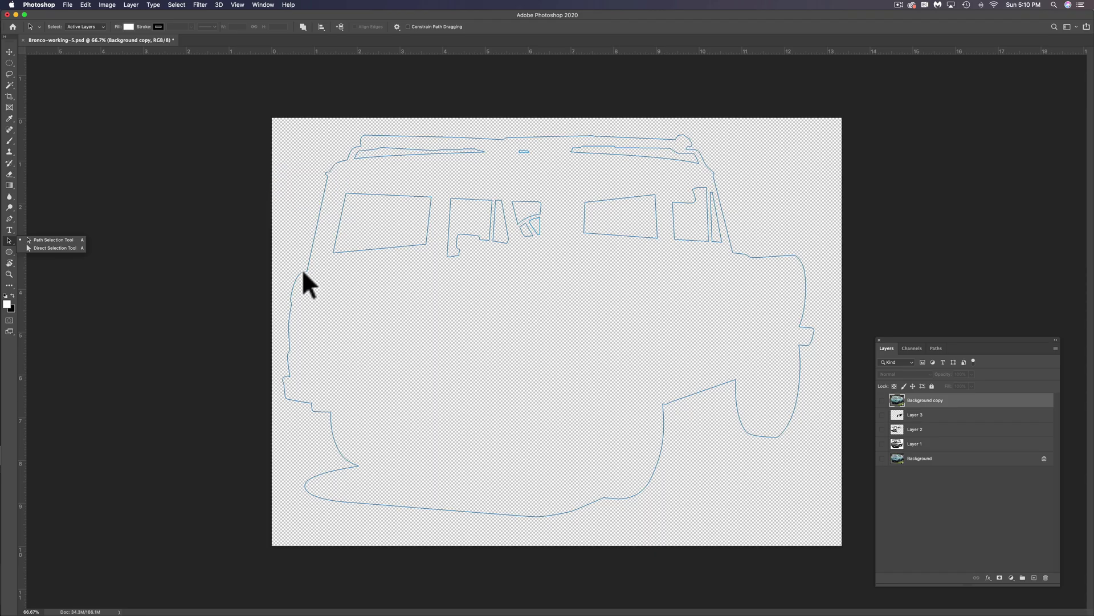
{"action": "left_click", "coordinate": [303, 271]}
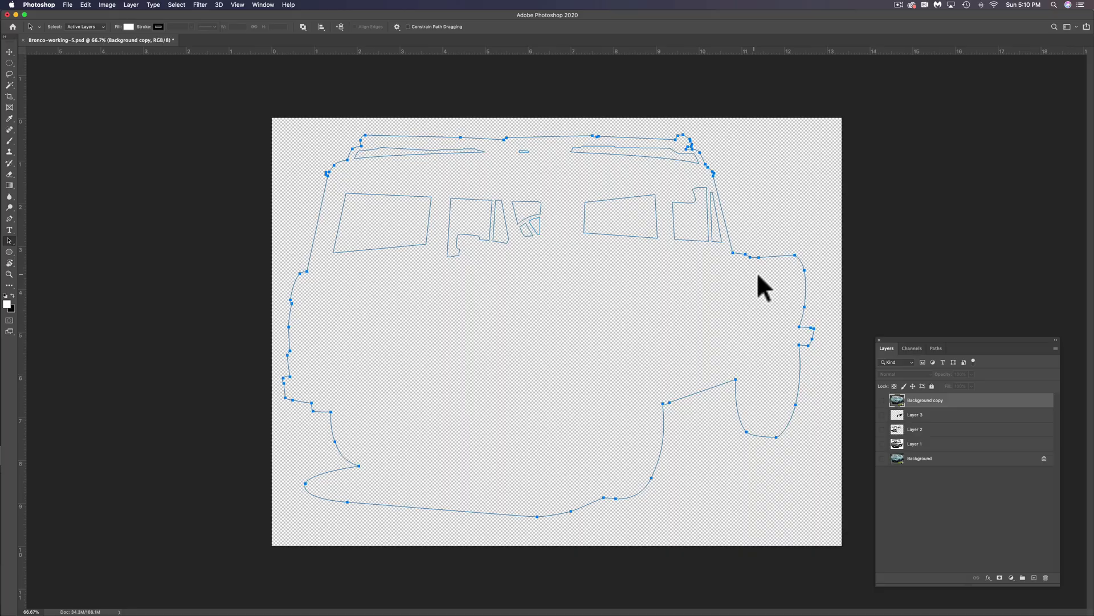
{"action": "left_click", "coordinate": [912, 348]}
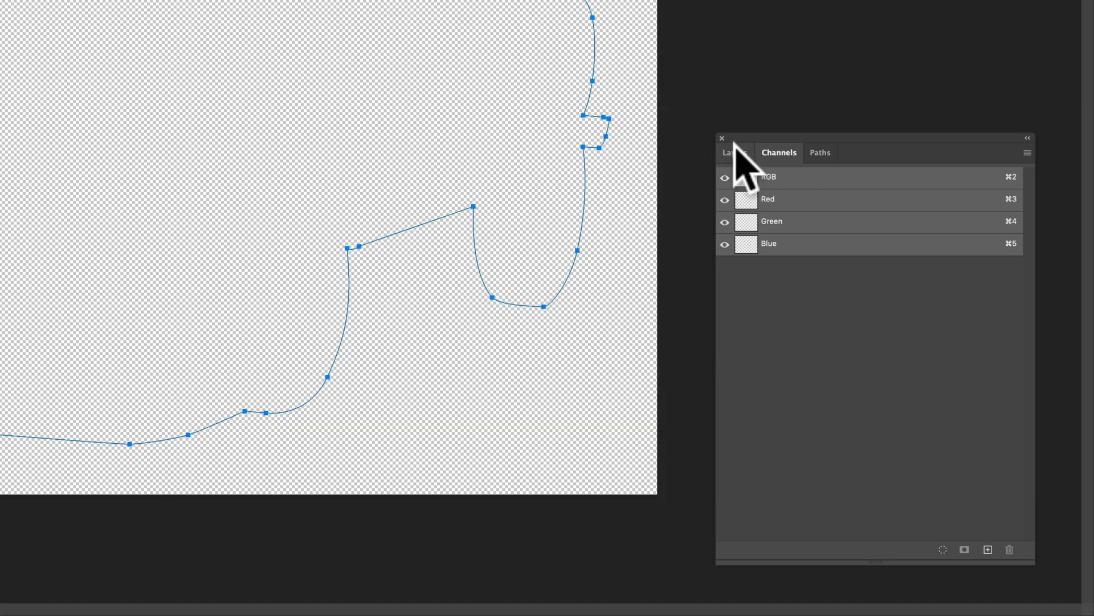
{"action": "left_click", "coordinate": [735, 149]}
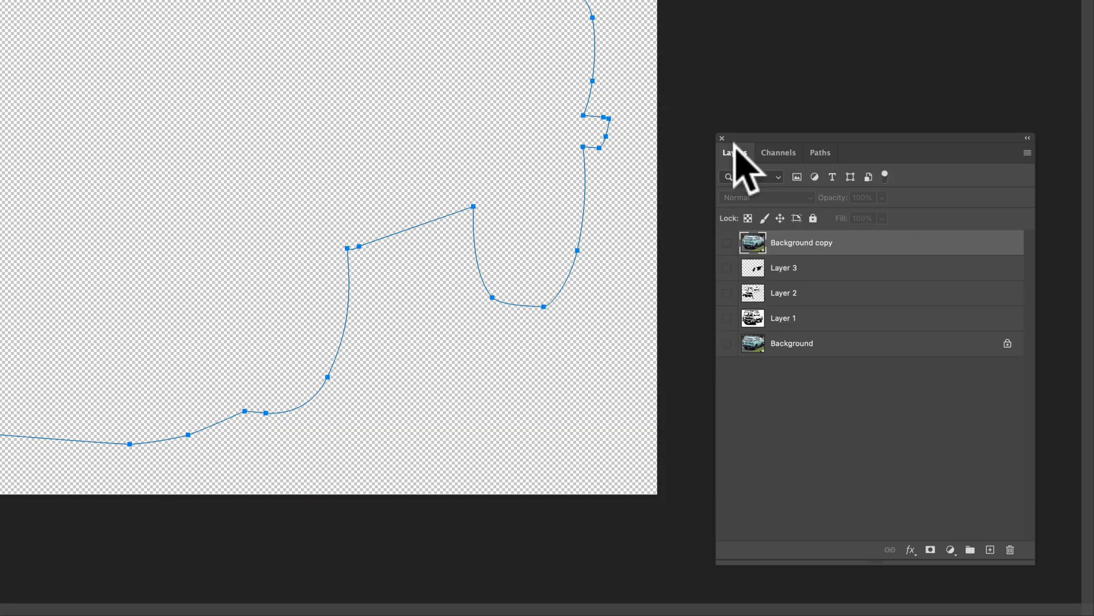
{"action": "left_click", "coordinate": [798, 269]}
{"action": "left_click_drag", "start_coordinate": [735, 273], "coordinate": [729, 343]}
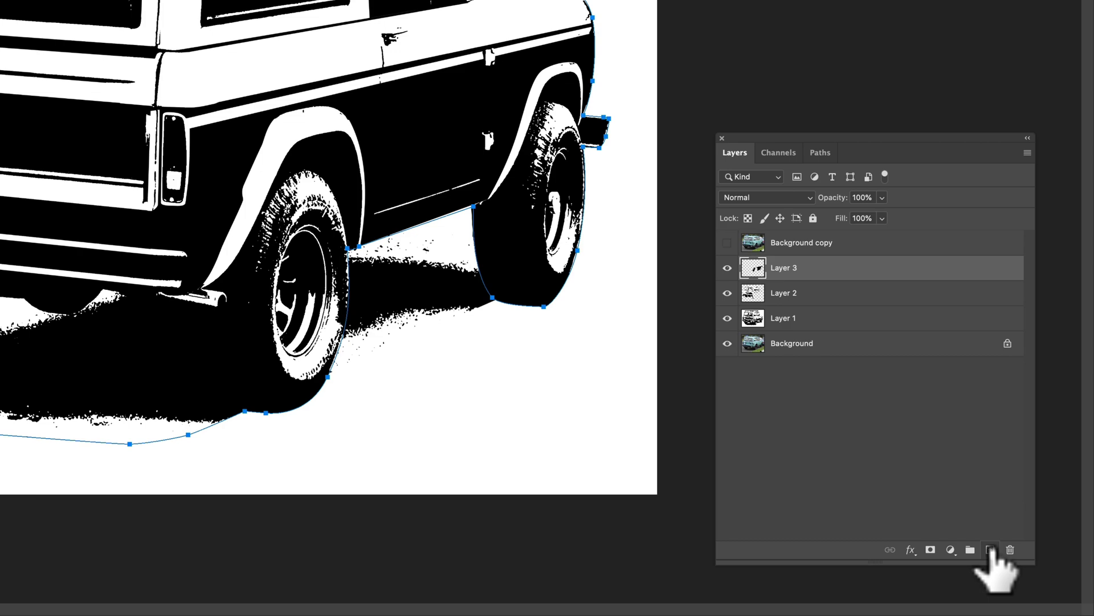
{"action": "left_click", "coordinate": [991, 550]}
Set up a 9 px Brush with black as the foreground colour
{"action": "left_click", "coordinate": [26, 391]}
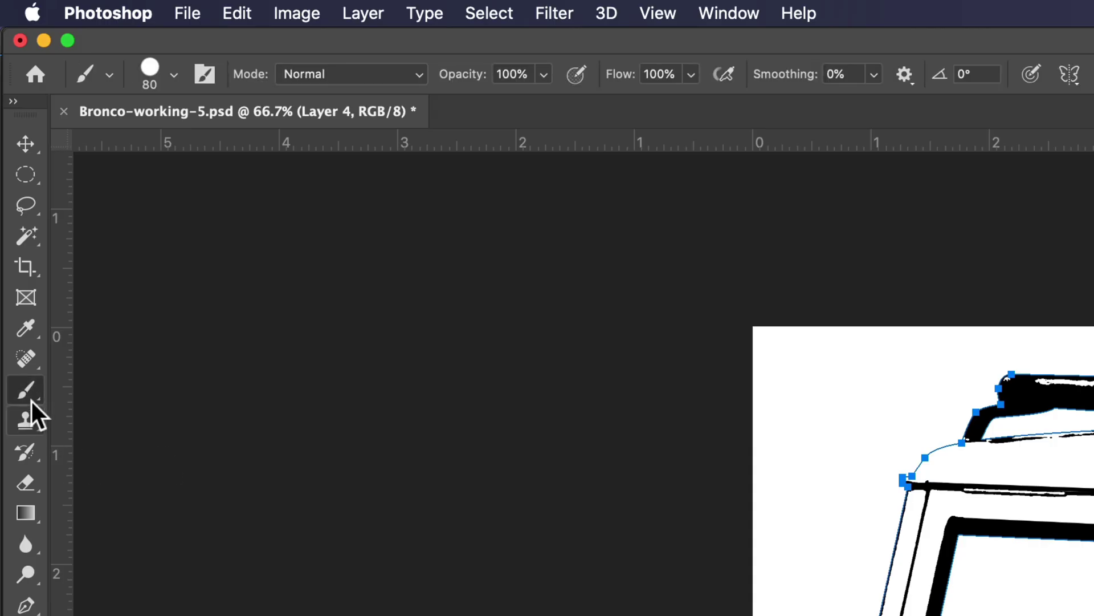
{"action": "left_click", "coordinate": [174, 74]}
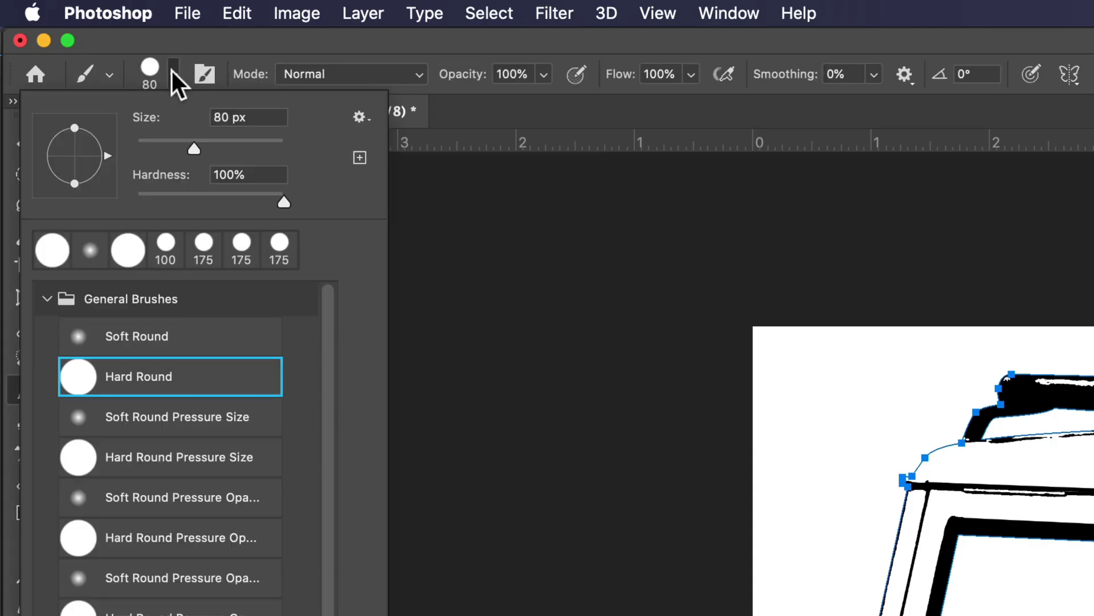
{"action": "left_click_drag", "start_coordinate": [153, 143], "coordinate": [145, 143]}
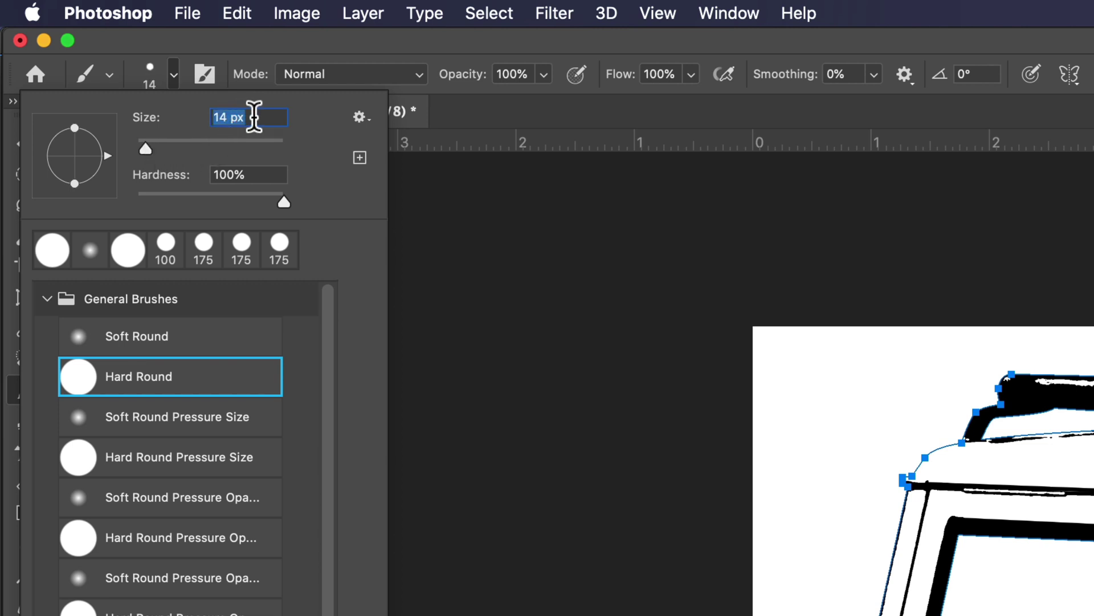
{"action": "type", "text": "9"}
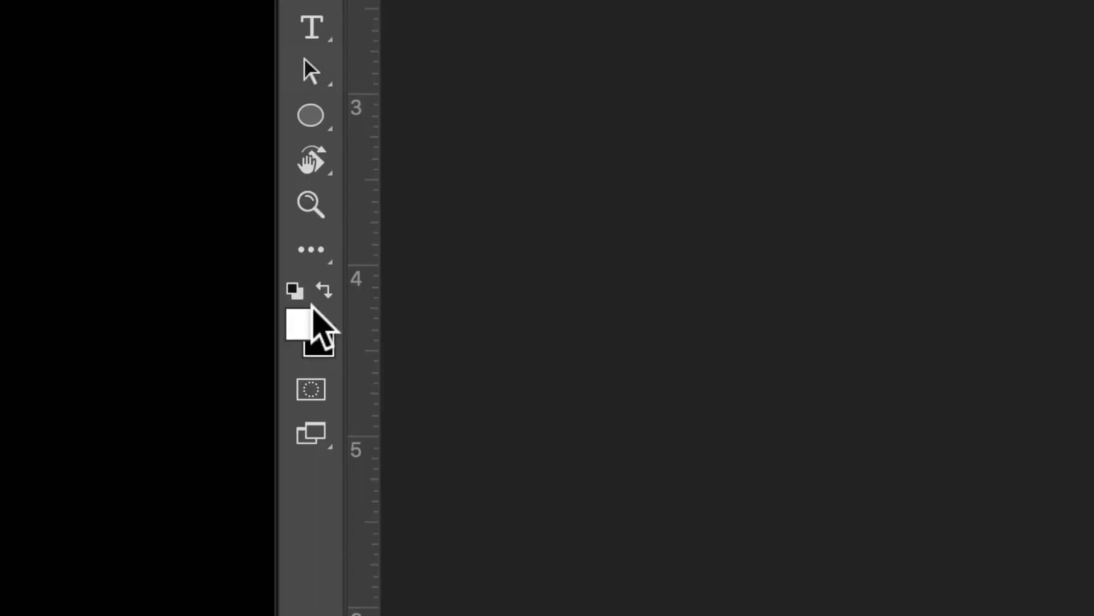
{"action": "left_click", "coordinate": [324, 291]}
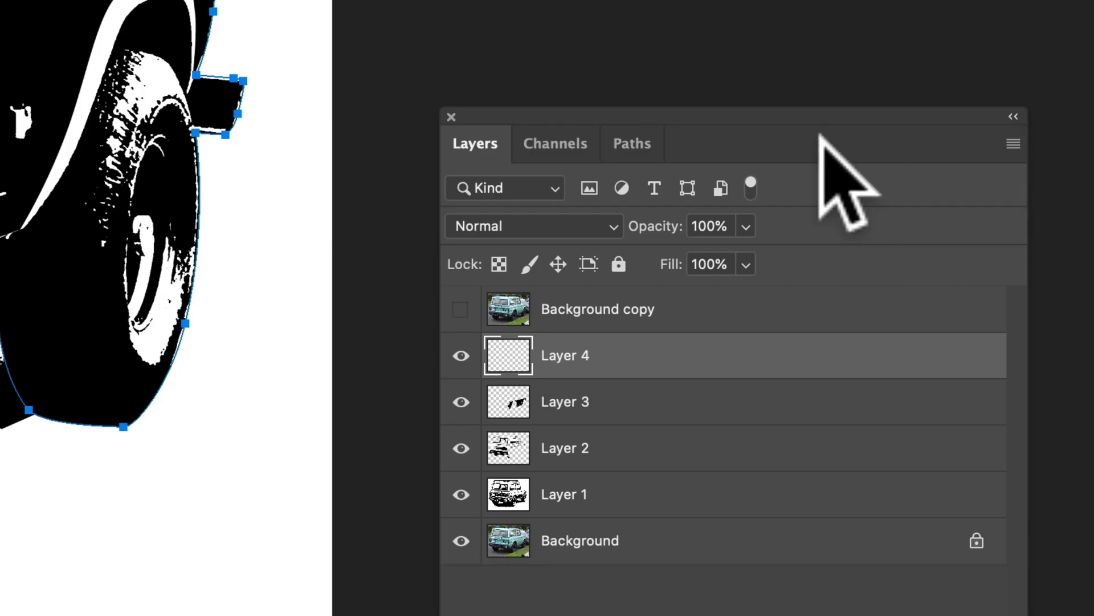
With the truck artwork hidden, stroke Path 1 with the brush onto Layer 4, then show the layers again
{"action": "left_click", "coordinate": [630, 142]}
{"action": "left_click", "coordinate": [1014, 144]}
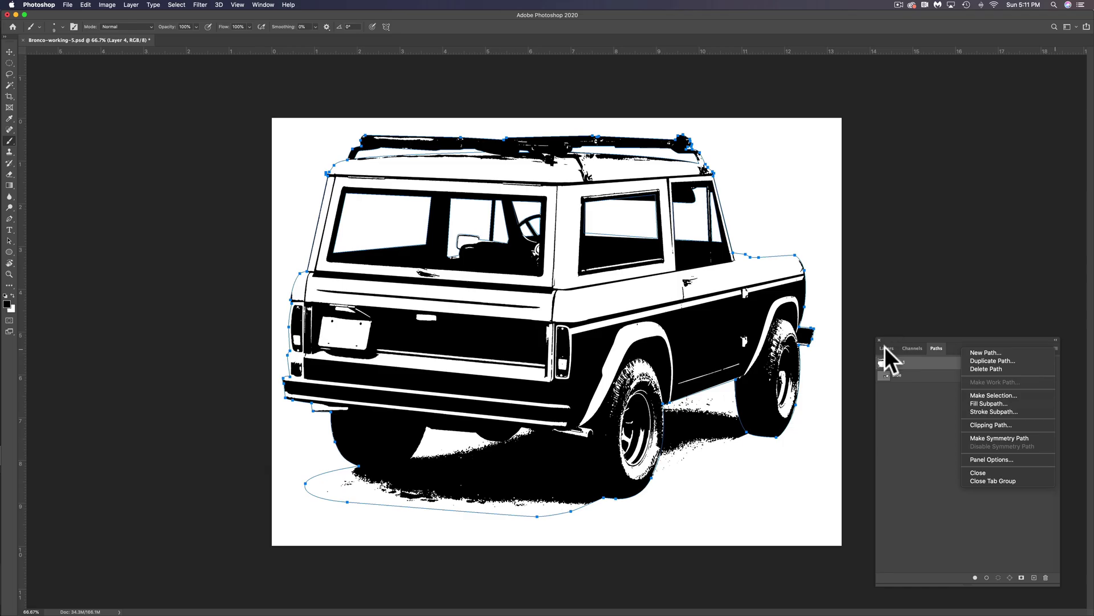
{"action": "left_click", "coordinate": [467, 142]}
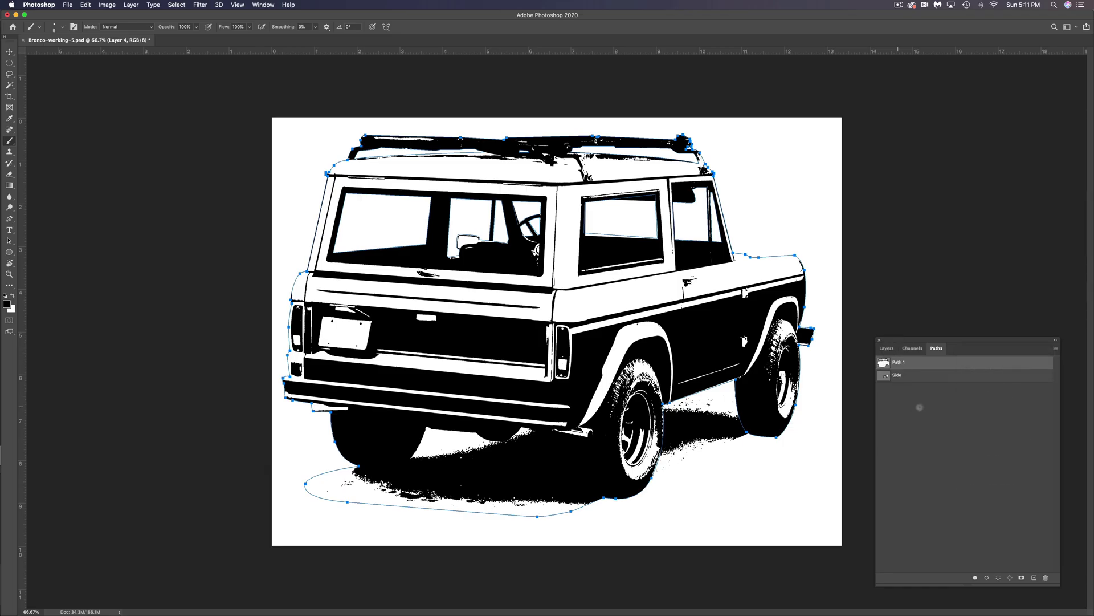
{"action": "left_click", "coordinate": [887, 348]}
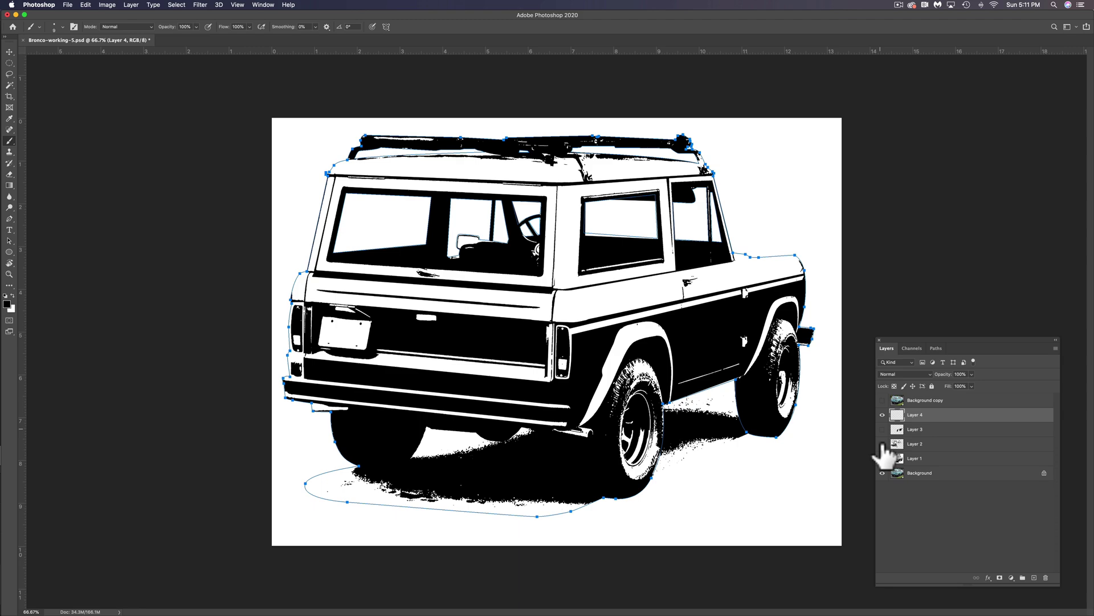
{"action": "left_click", "coordinate": [882, 473]}
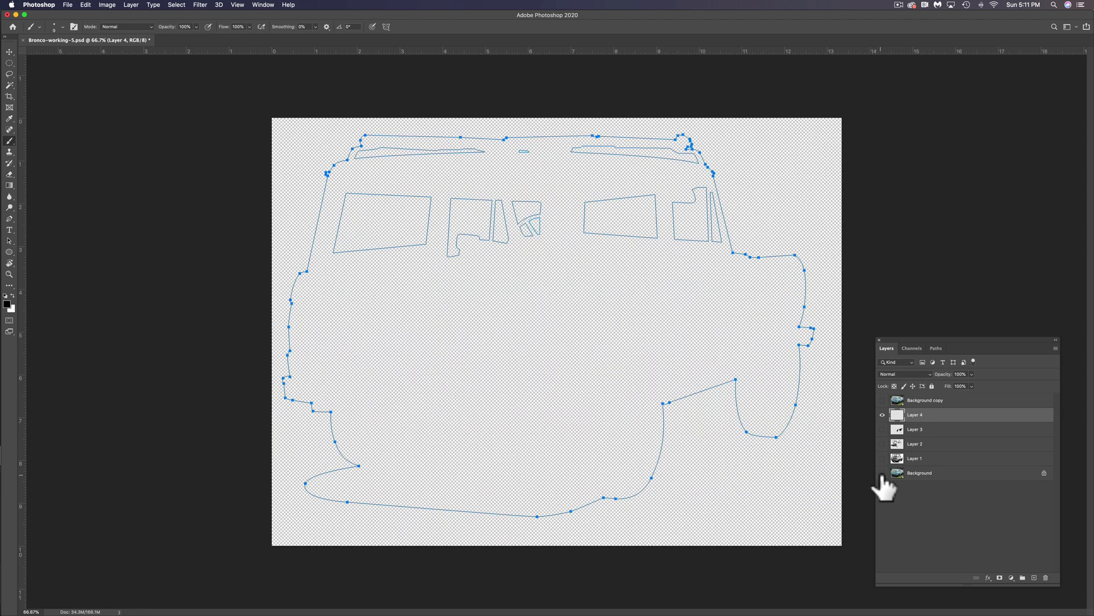
{"action": "left_click", "coordinate": [936, 348]}
{"action": "left_click", "coordinate": [1034, 180]}
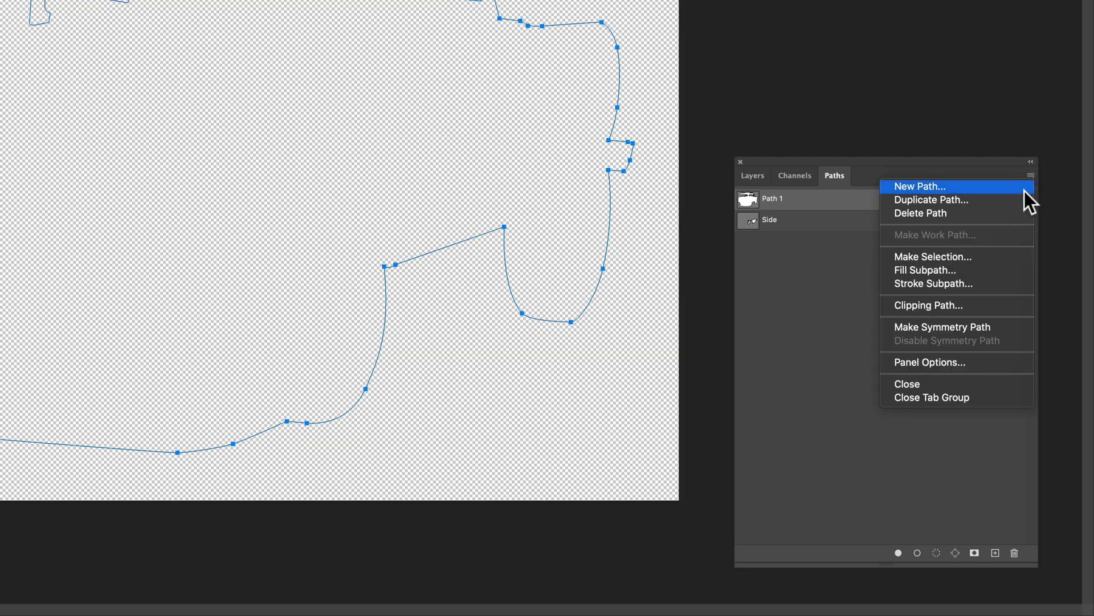
{"action": "left_click", "coordinate": [983, 279]}
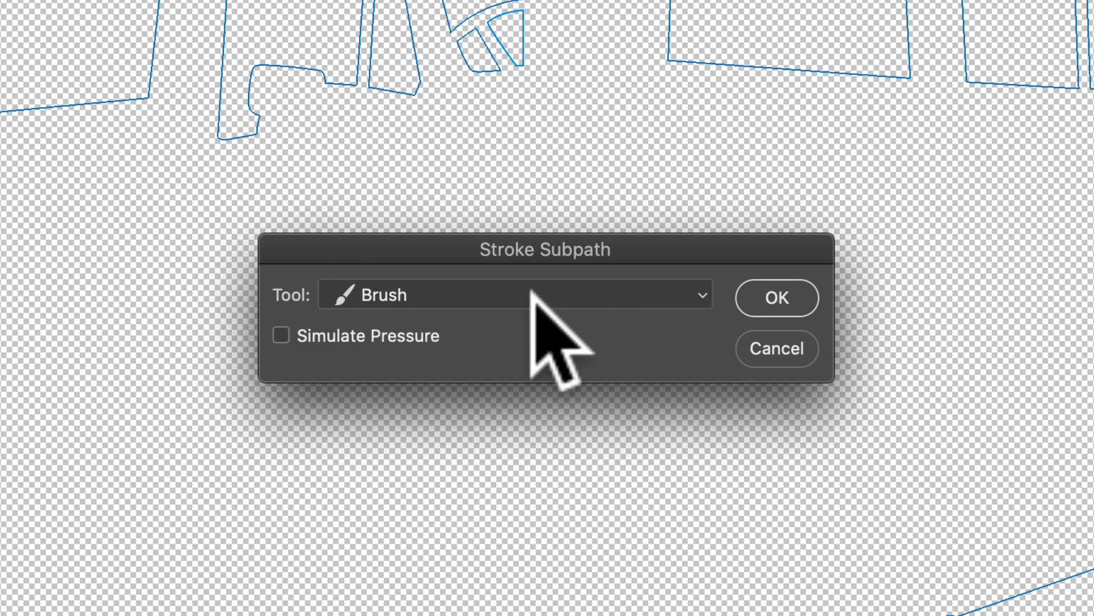
{"action": "left_click", "coordinate": [778, 297]}
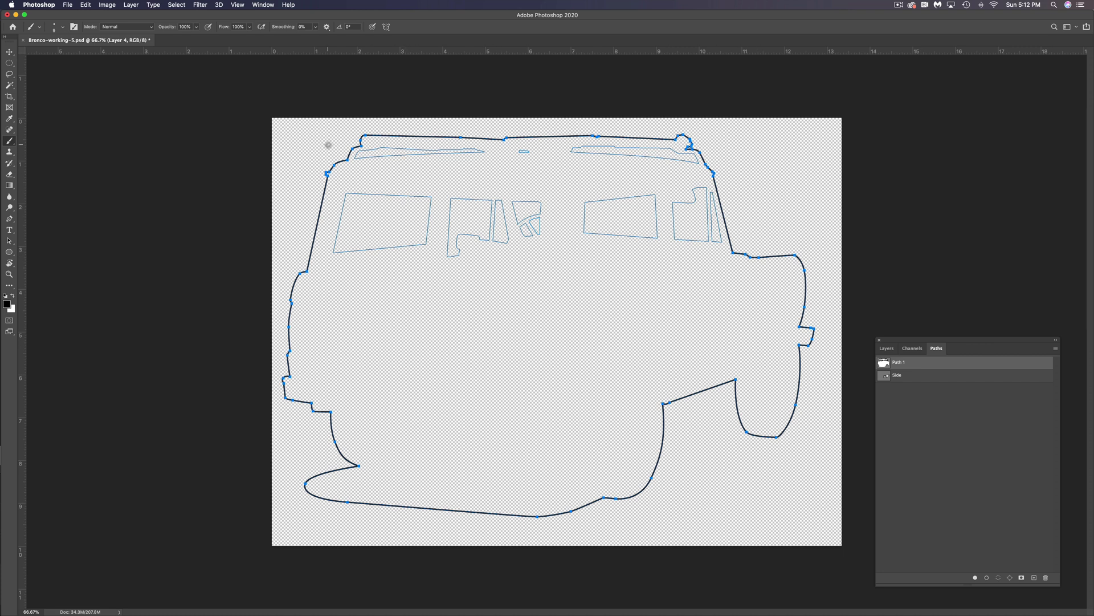
{"action": "left_click", "coordinate": [885, 349]}
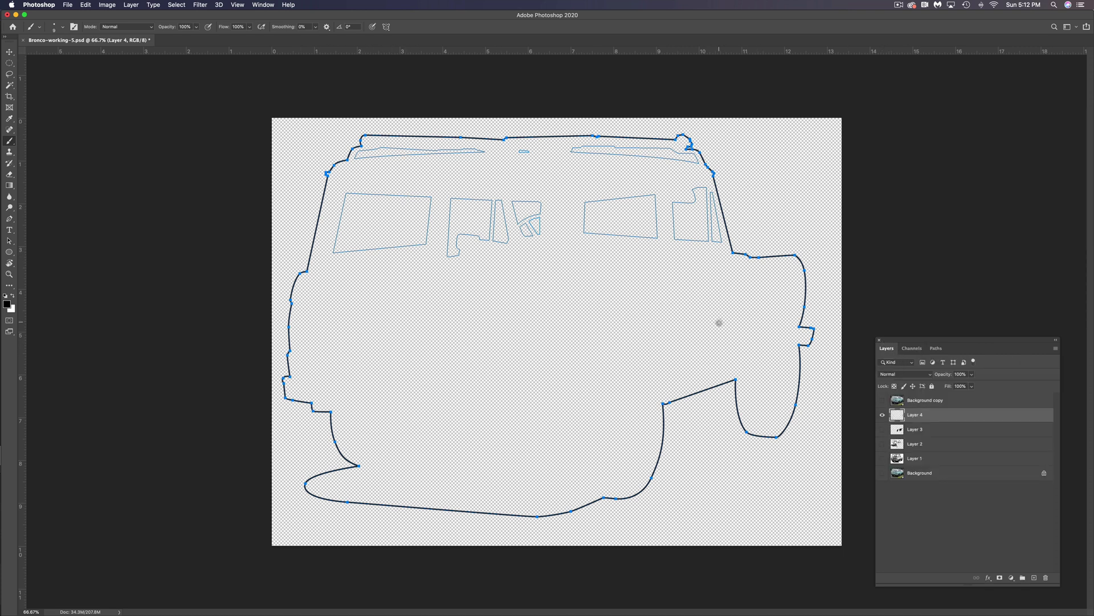
{"action": "left_click_drag", "start_coordinate": [883, 429], "coordinate": [884, 459]}
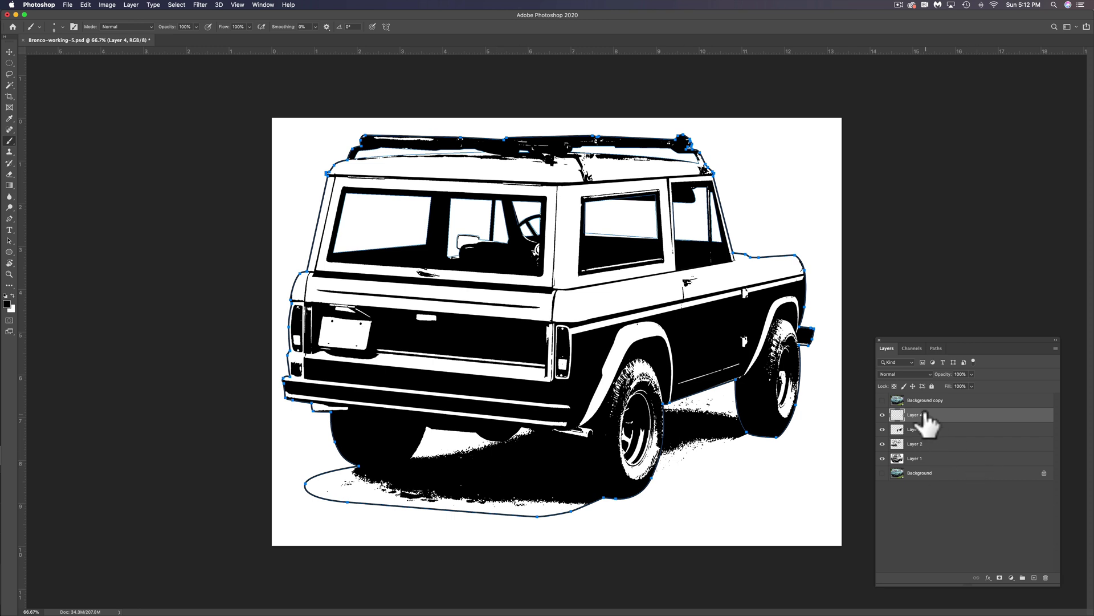
Deselect Path 1 in the Paths panel so its outline disappears
{"action": "left_click", "coordinate": [936, 347]}
{"action": "left_click", "coordinate": [933, 404]}
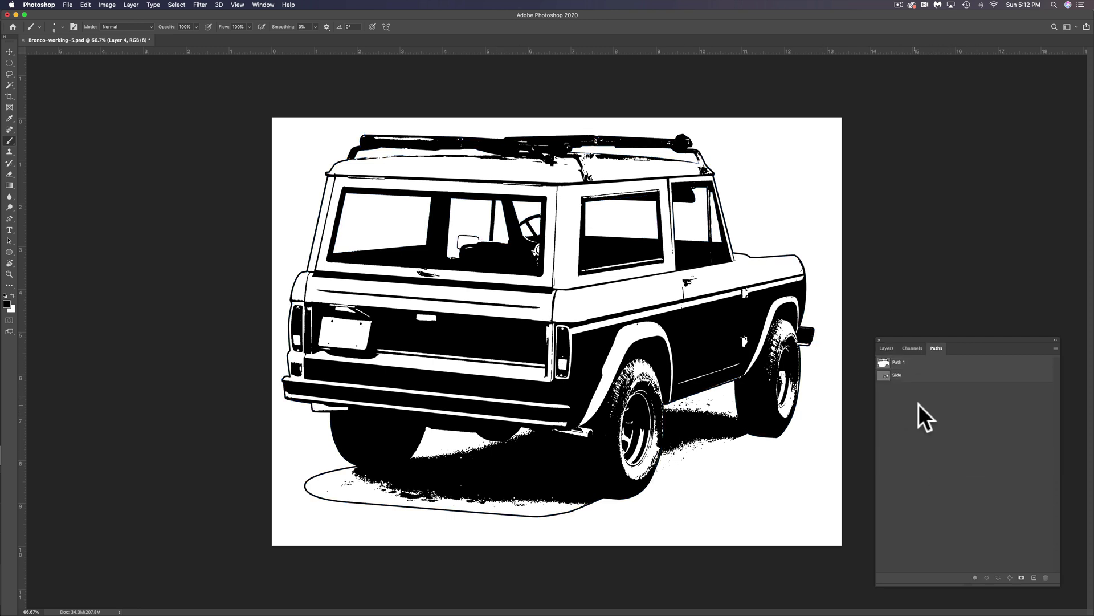
{"action": "left_click", "coordinate": [889, 348]}
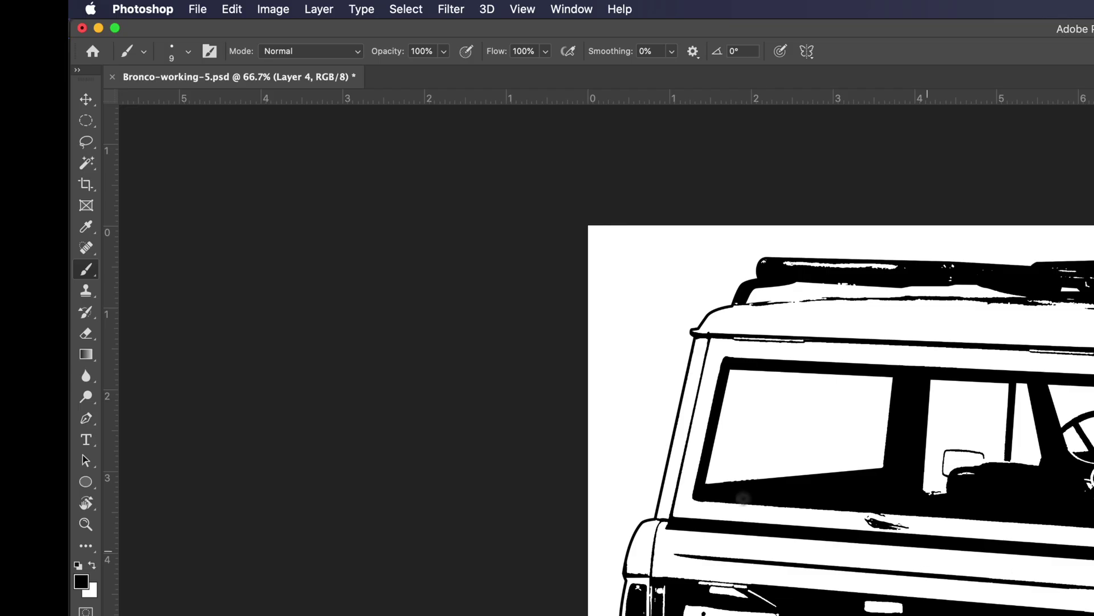
Erase the black stroke along the bottom of the ground shadow with the Eraser
{"action": "left_click", "coordinate": [10, 174]}
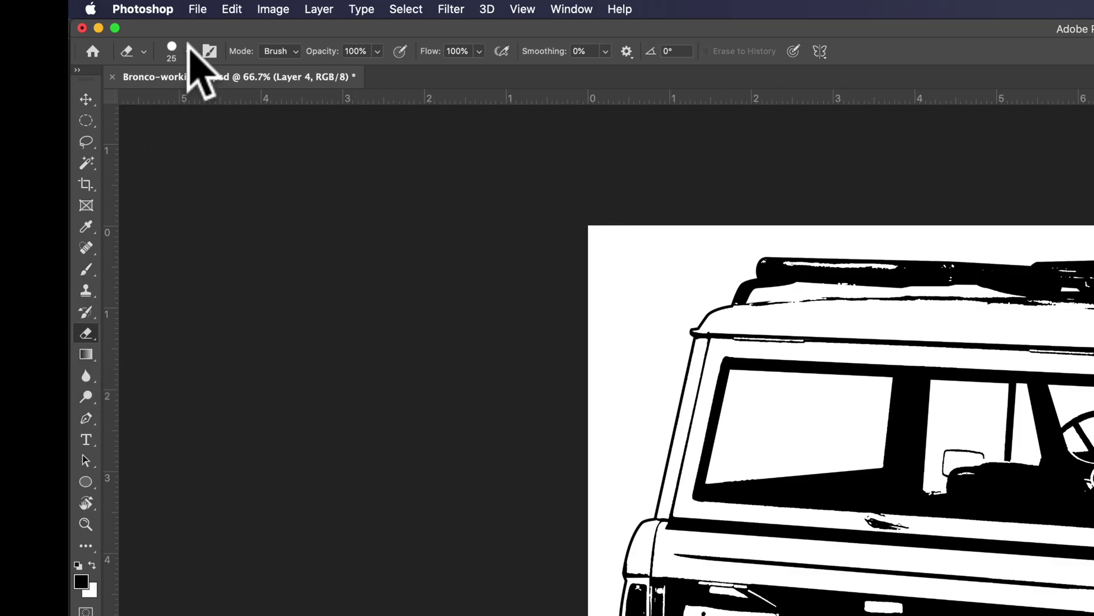
{"action": "left_click", "coordinate": [188, 52]}
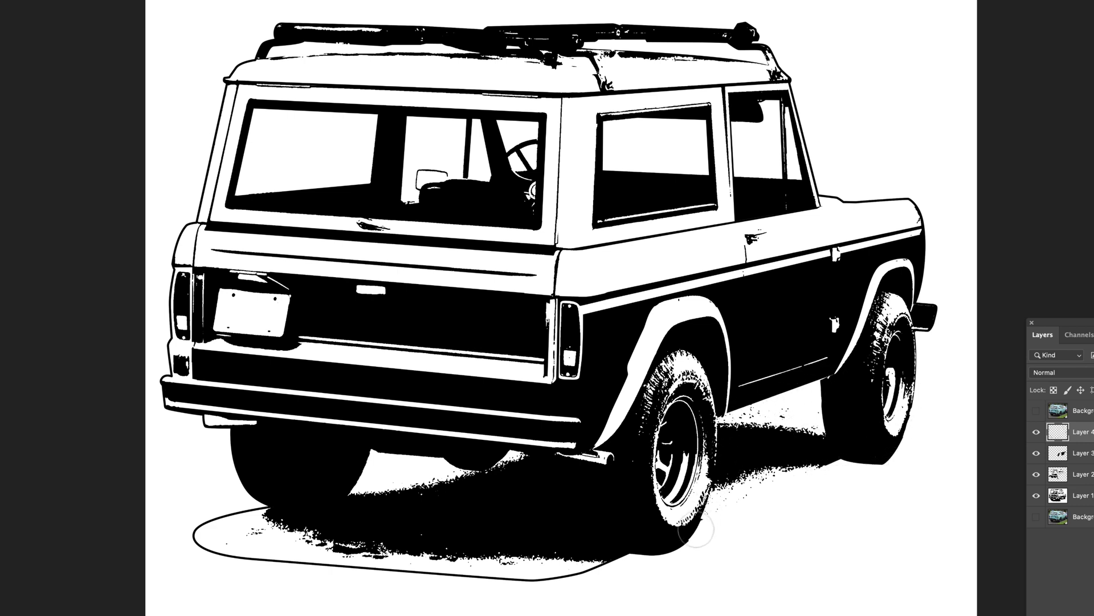
{"action": "mouse_move", "coordinate": [640, 554]}
{"action": "left_mouse_down"}
{"action": "mouse_move", "coordinate": [515, 581]}
{"action": "mouse_move", "coordinate": [293, 567]}
{"action": "mouse_move", "coordinate": [225, 551]}
{"action": "mouse_move", "coordinate": [258, 517]}
{"action": "left_mouse_up"}
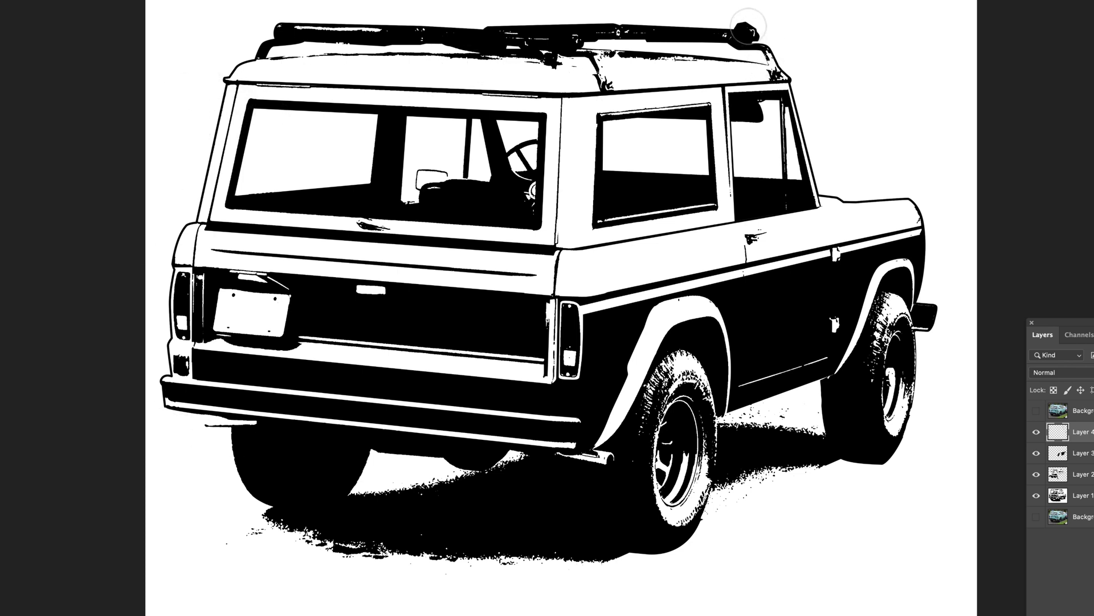
Save as Bronco-working-6.psd in the 06 PS PEN TOOL REFINEMENT folder
{"action": "key", "text": "super+shift+s"}
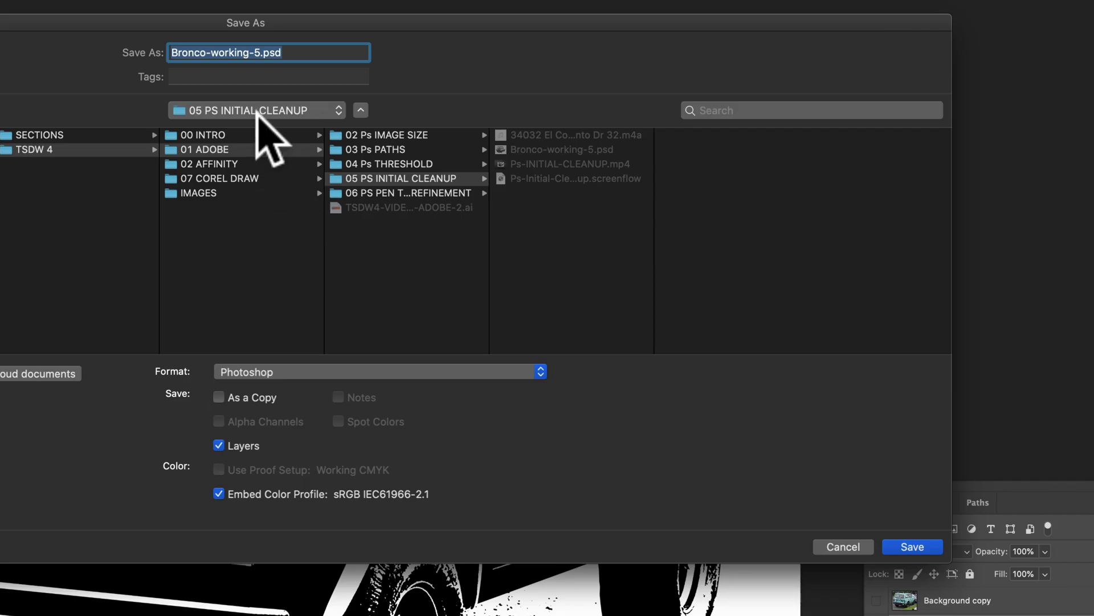
{"action": "left_click", "coordinate": [371, 194]}
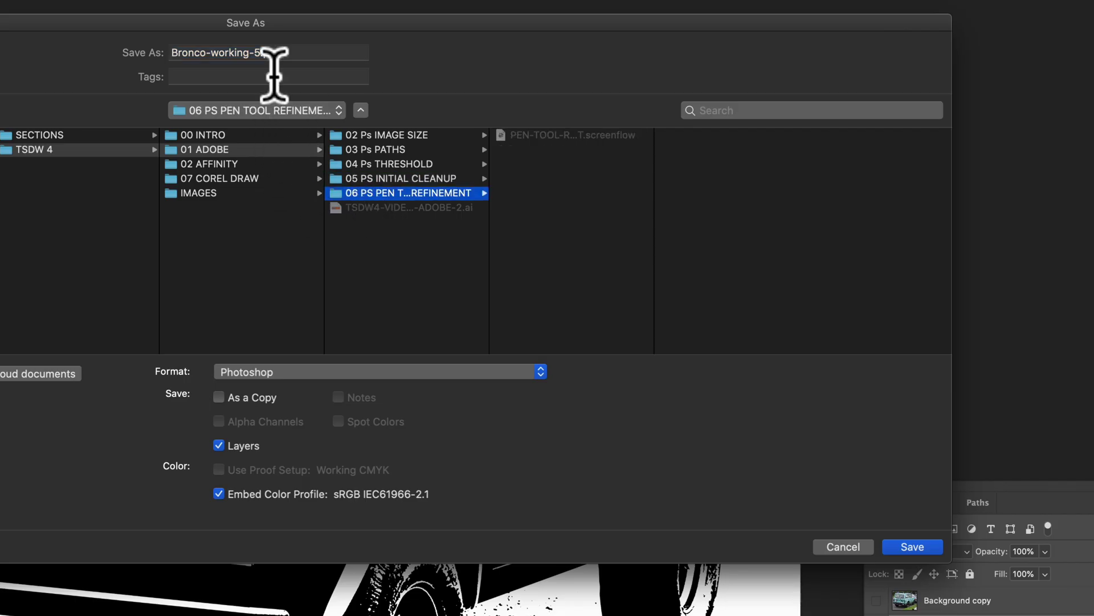
{"action": "left_click", "coordinate": [262, 52]}
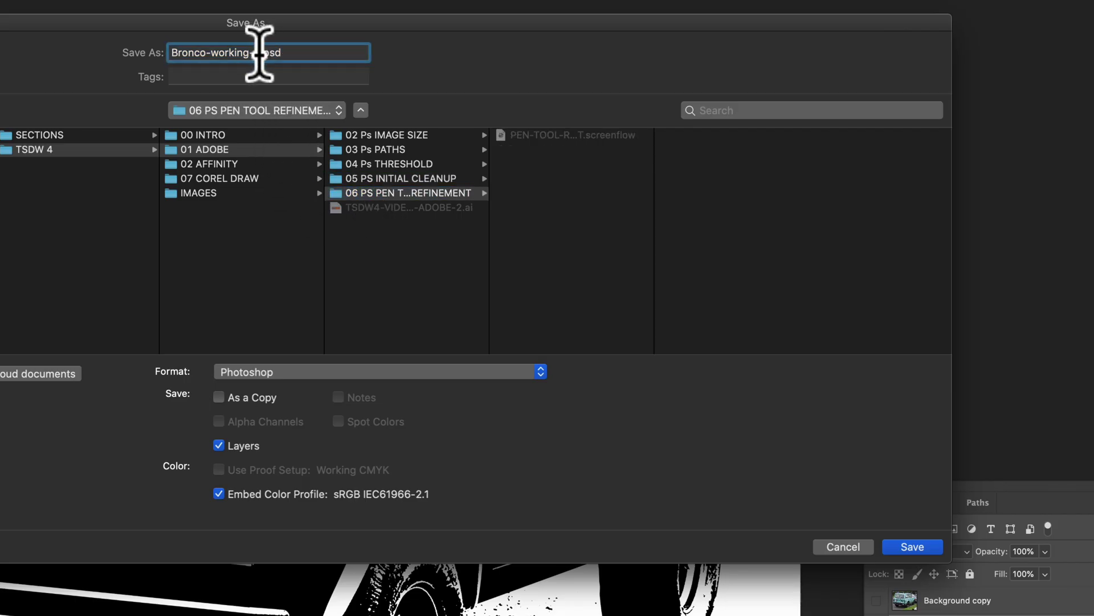
{"action": "key", "text": "BackSpace"}
{"action": "type", "text": "6"}
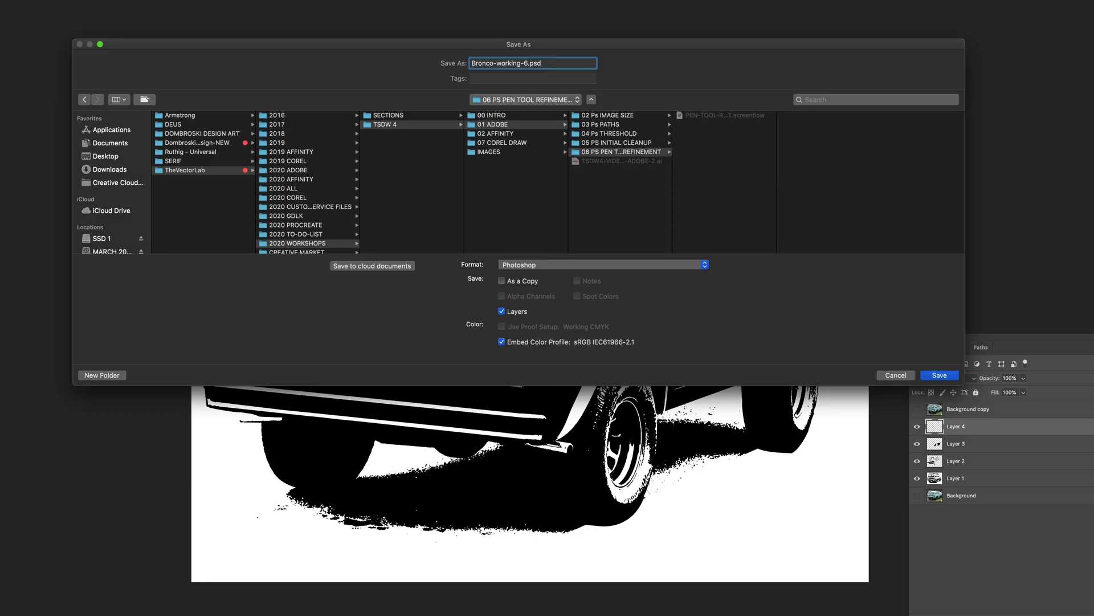
{"action": "key", "text": "Return"}
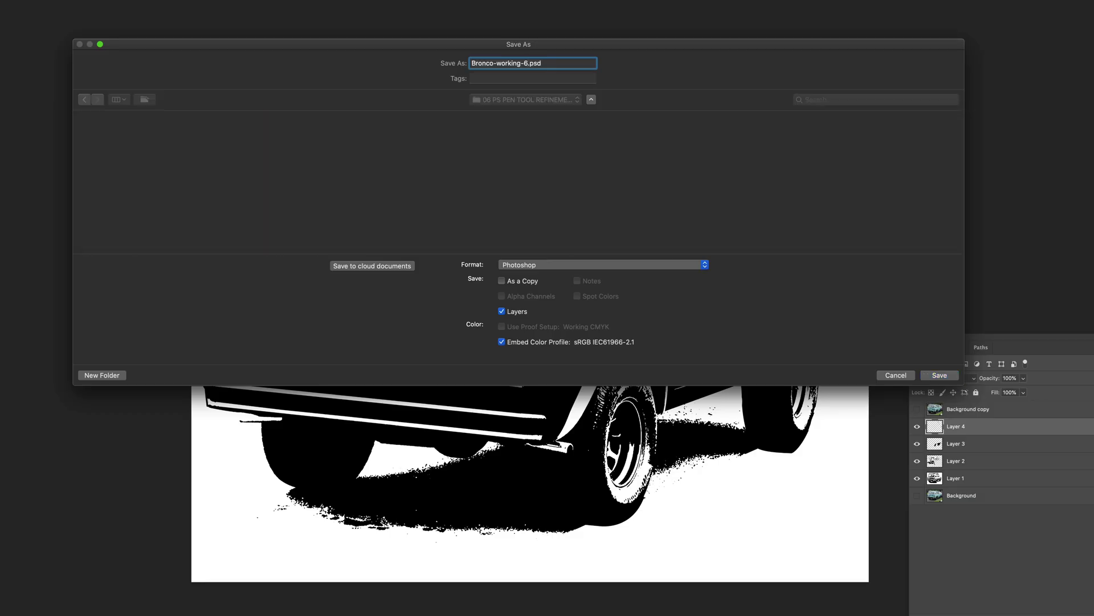